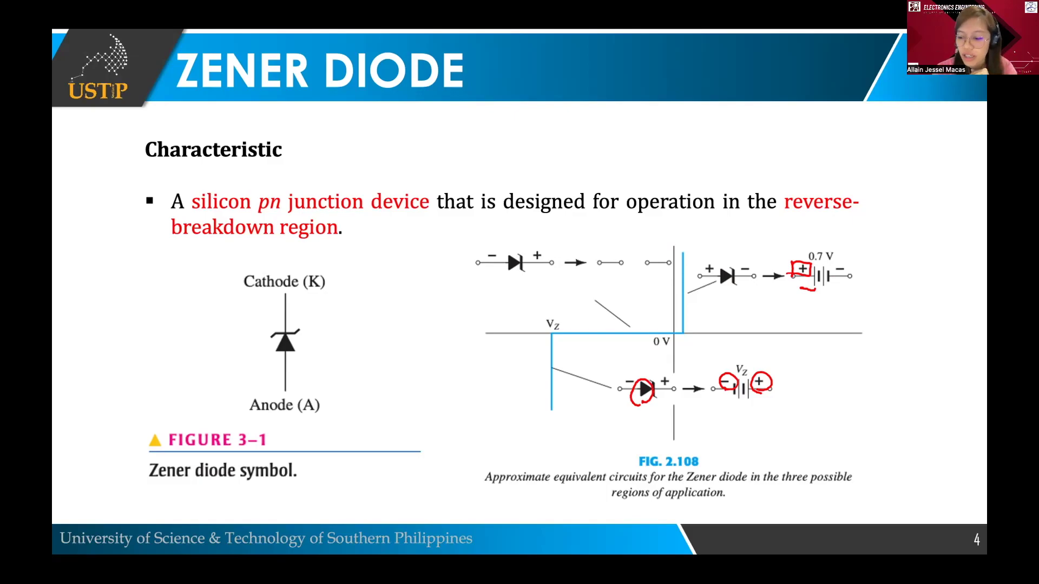
Switch to EveryCircuit and delete the wires joining the resistor, Zener diode and voltmeter, plus the shared ground wiring.
key("super+Tab")
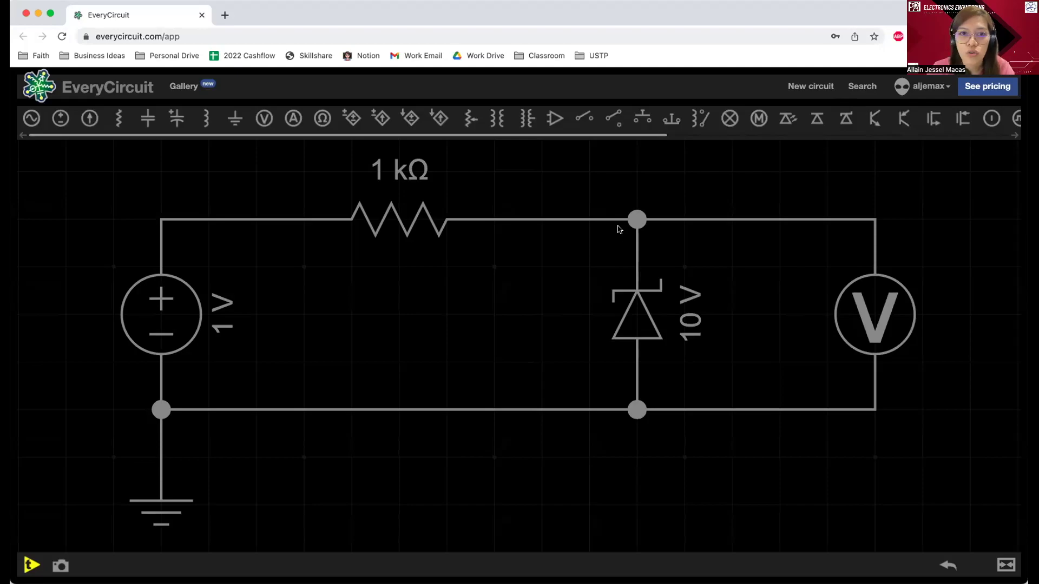
left_click(633, 318)
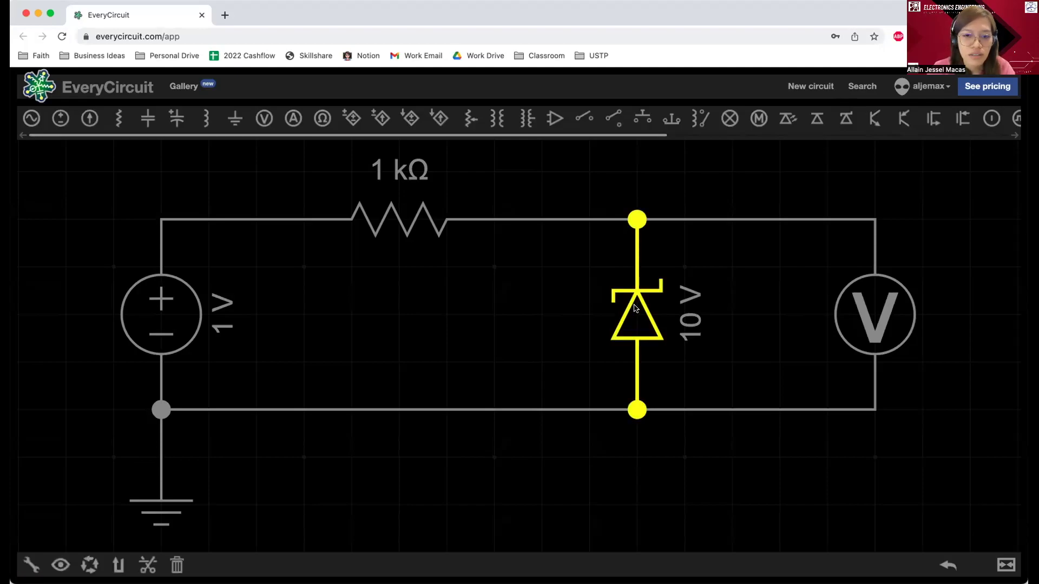
left_click(495, 349)
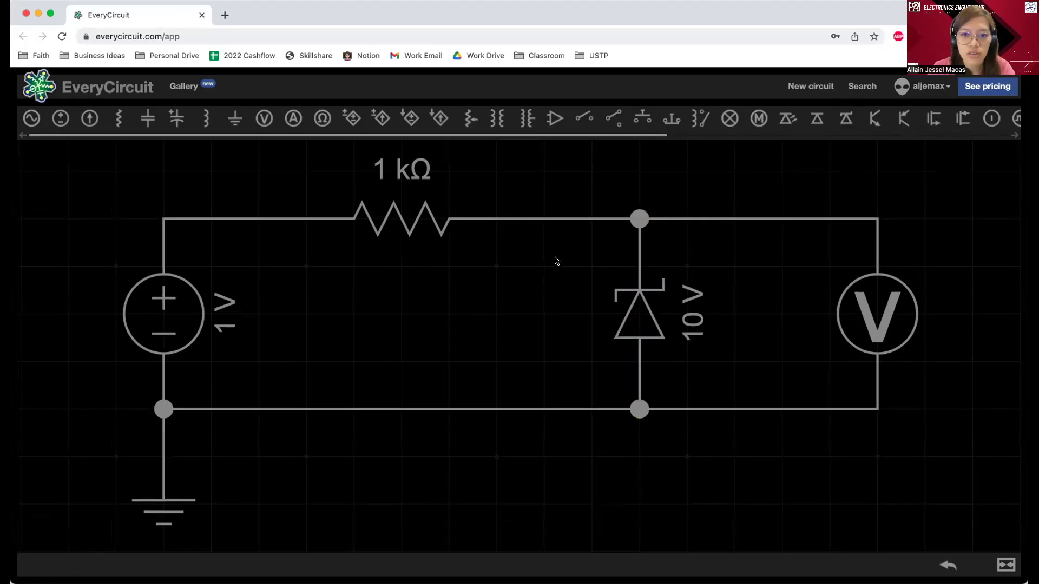
left_click(592, 220)
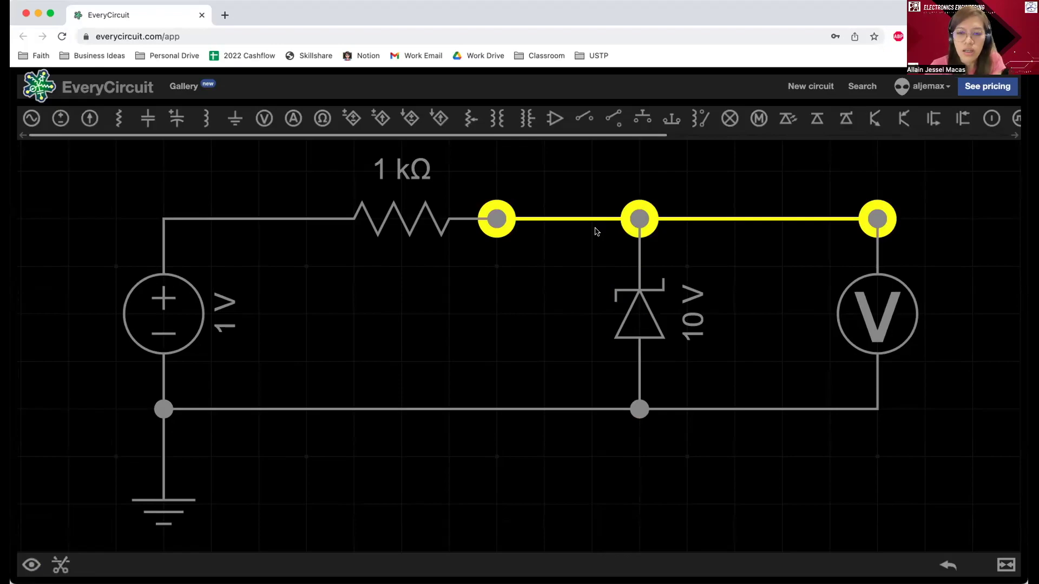
key("Delete")
left_click(605, 412)
key("Delete")
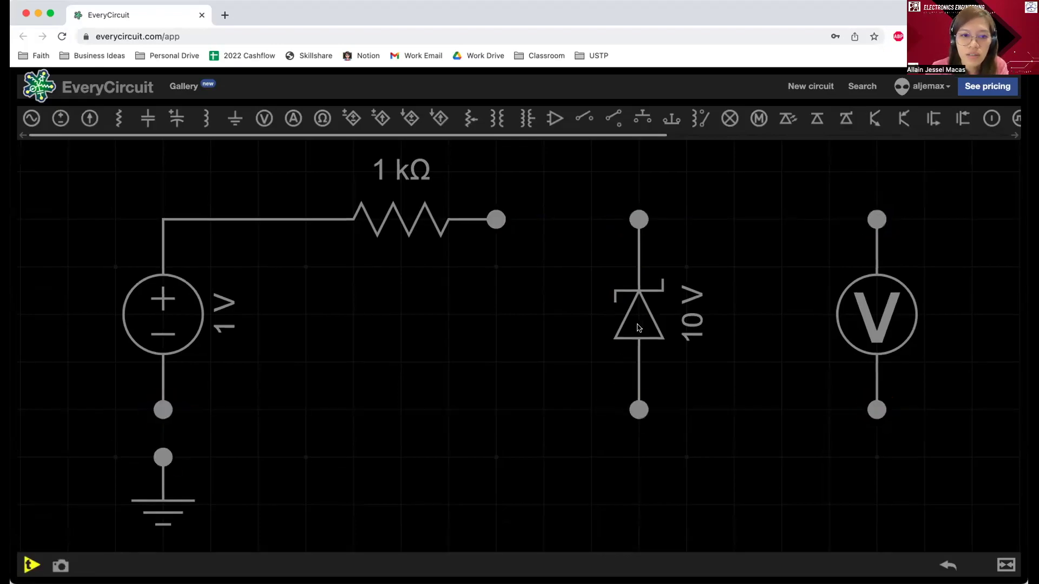
Rotate the Zener diode 180° so its anode faces up and its cathode faces down.
left_click(639, 325)
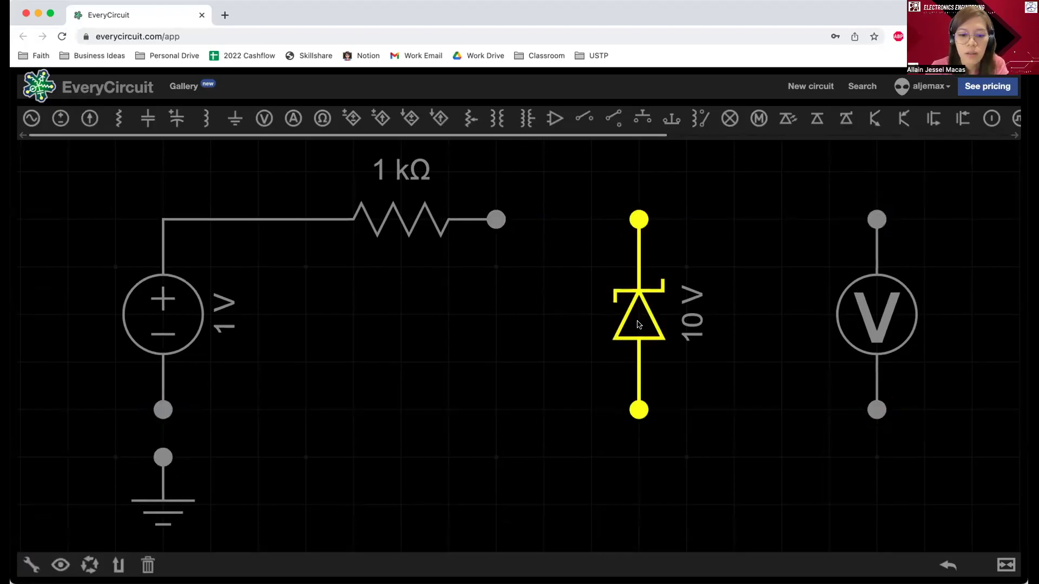
key("r")
key("r")
Wire the resistor's free end to the Zener diode's anode and connect the voltmeter in parallel across the diode.
left_click(496, 219)
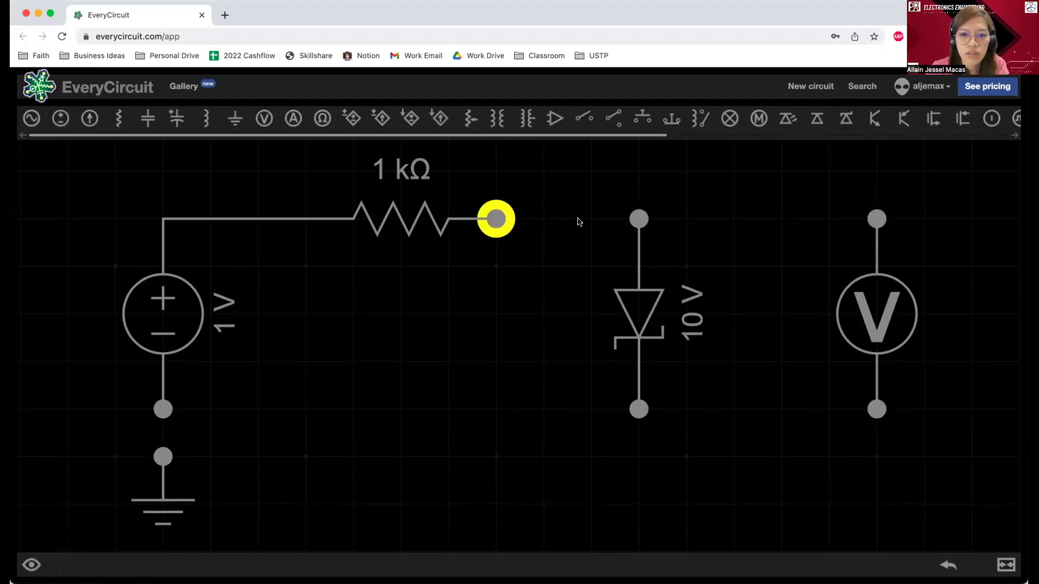
left_click(638, 220)
left_click(878, 221)
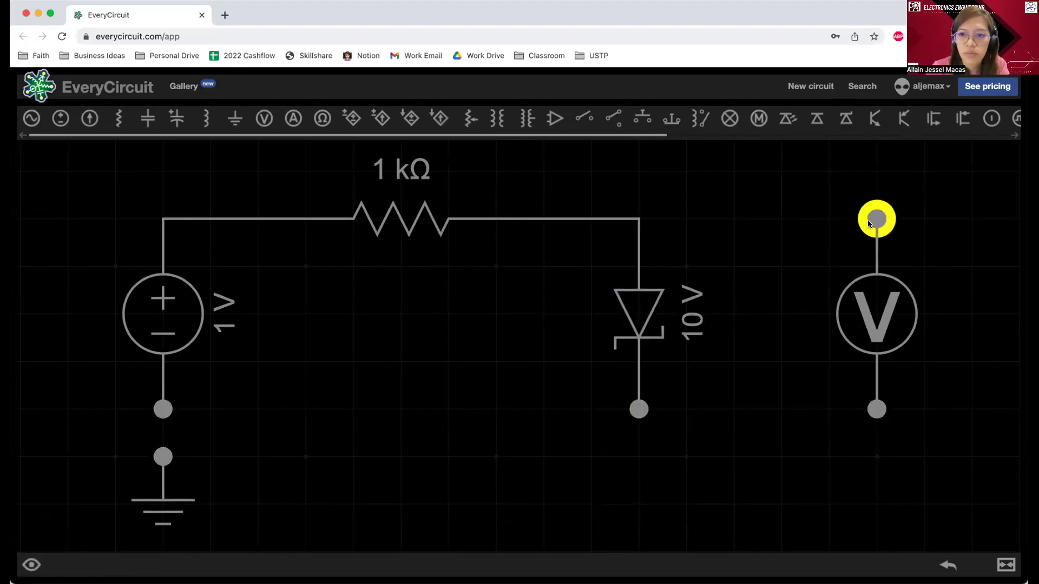
left_click(638, 219)
left_click(639, 409)
left_click(877, 409)
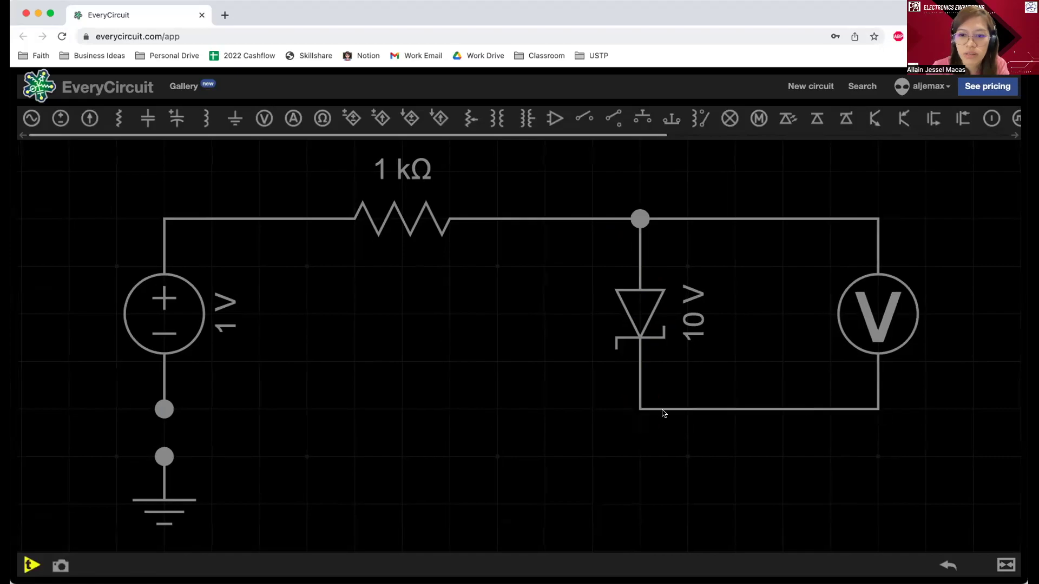
Wire the voltage source's negative terminal to ground and to the Zener diode's cathode.
left_click(170, 413)
left_click(168, 448)
left_click(168, 415)
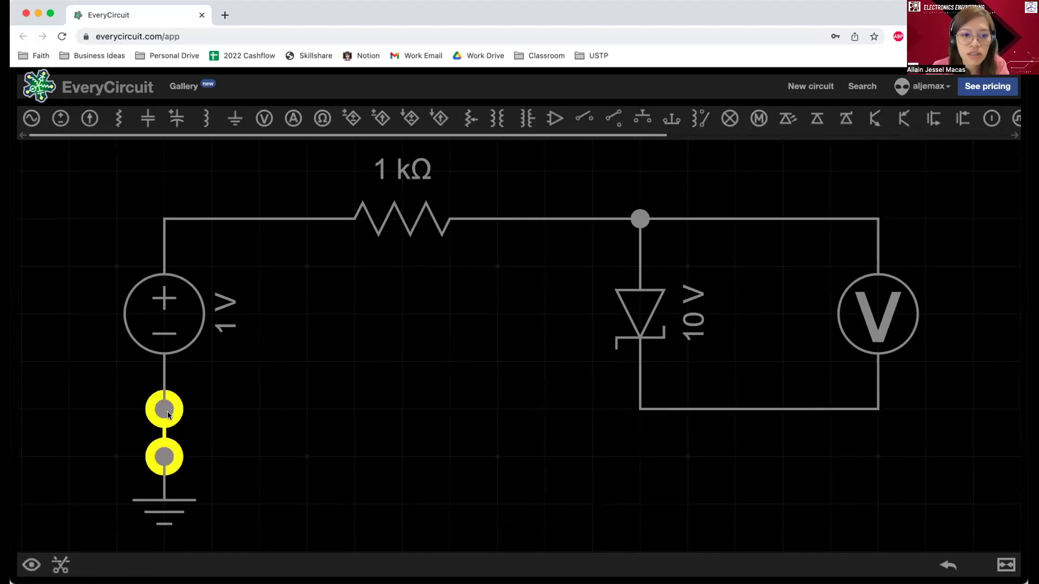
left_click(639, 409)
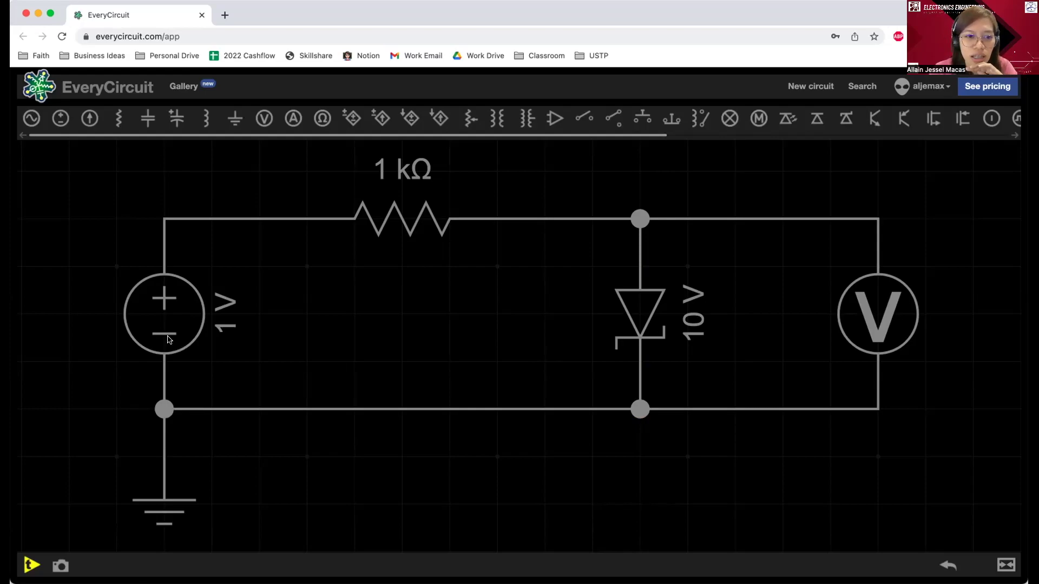
Examine the voltage source, the series resistor and the Zener diode in the rewired circuit.
left_click(158, 310)
left_click(419, 216)
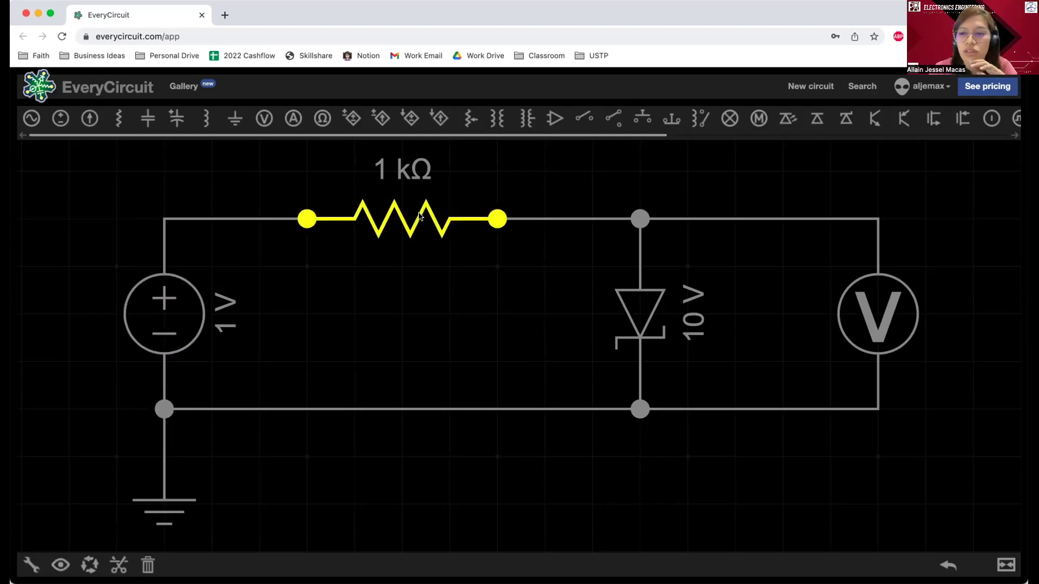
left_click(636, 319)
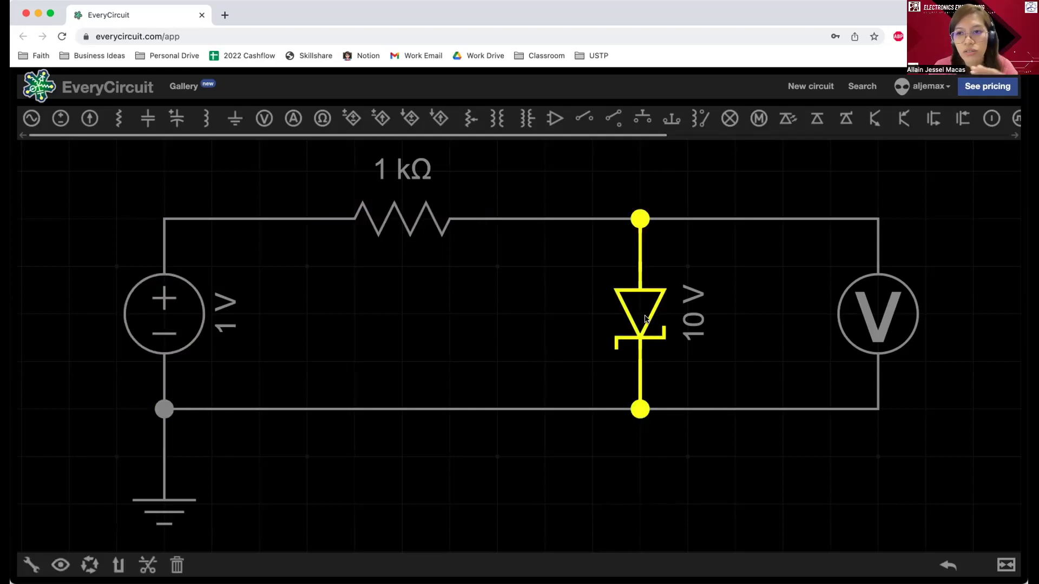
left_click(702, 312)
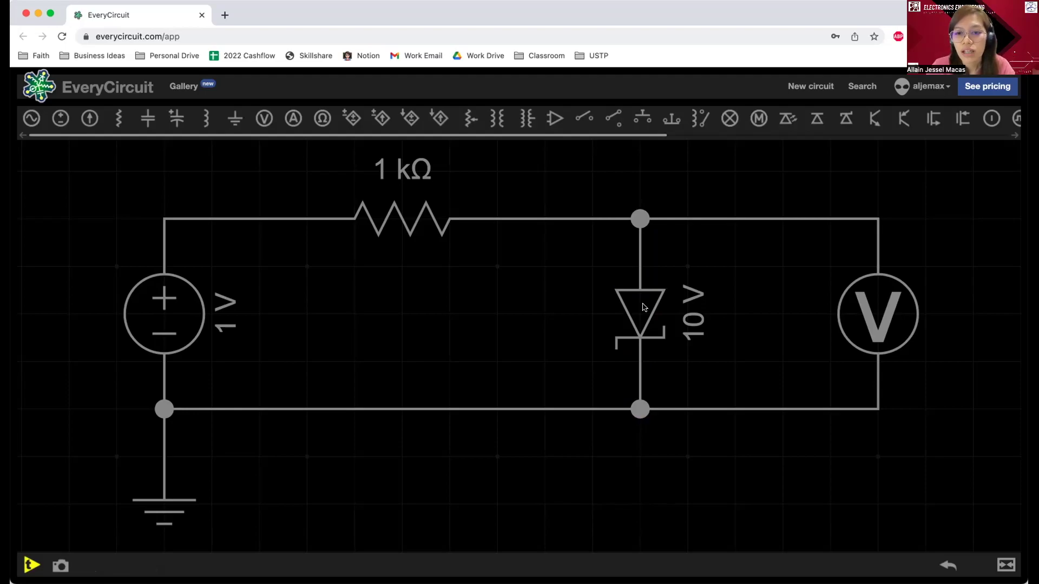
left_click(683, 320)
left_click(696, 317)
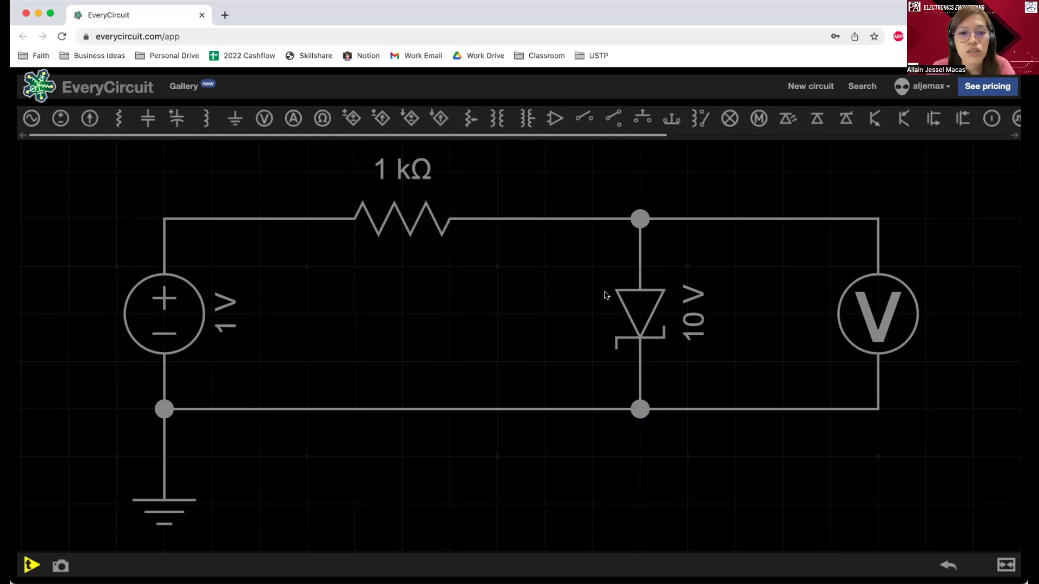
scroll(335, 390, "right", 1)
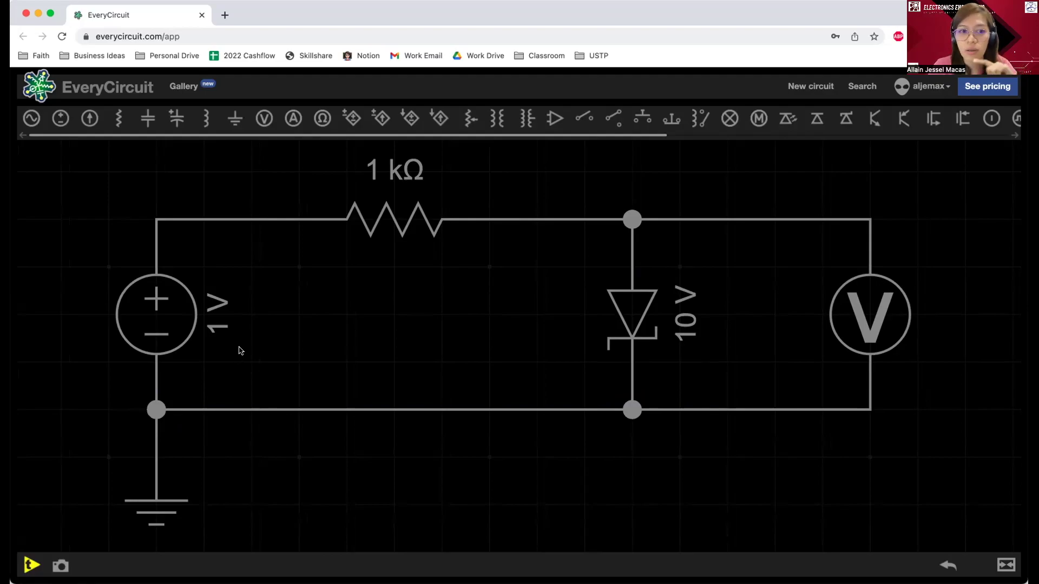
Set the voltage source to 90 mV.
left_click(159, 320)
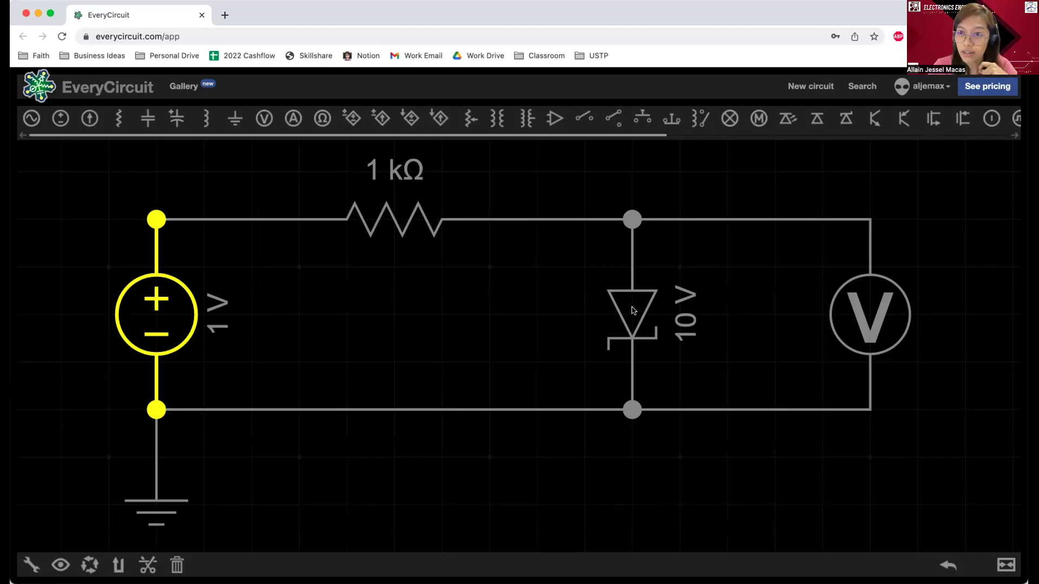
left_click(31, 566)
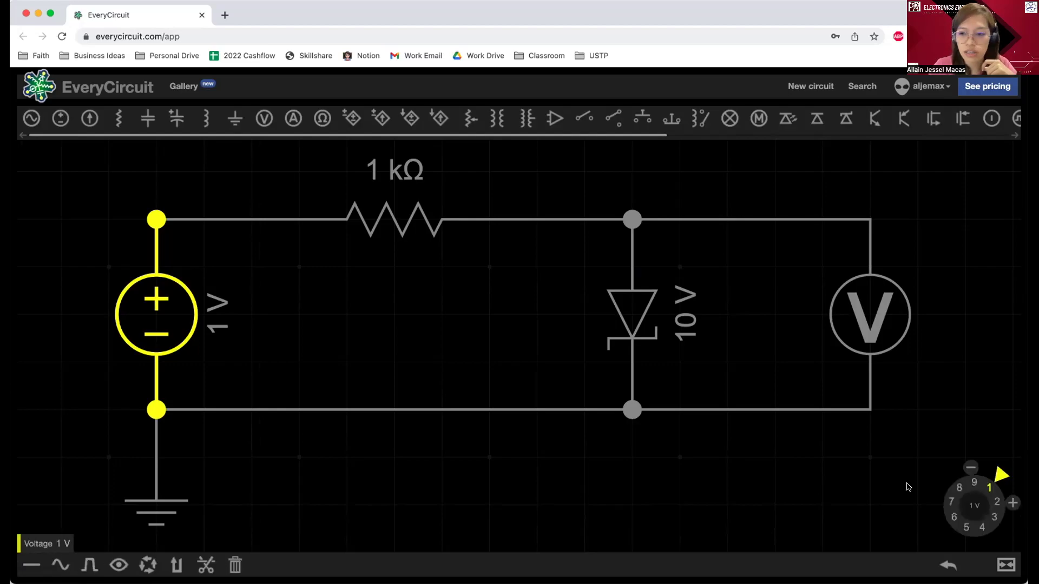
left_click_drag(998, 478, 974, 475)
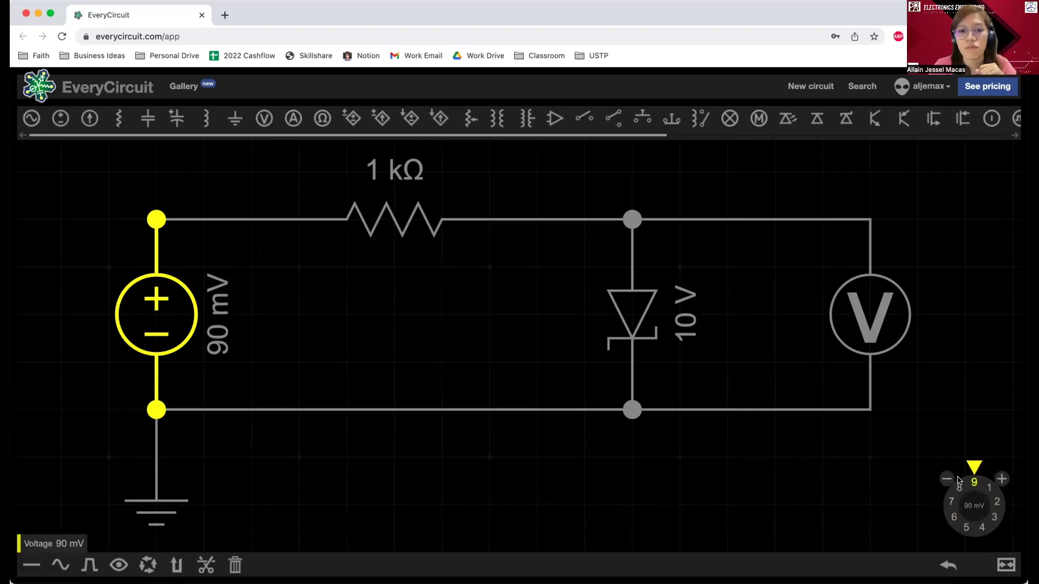
left_click(258, 449)
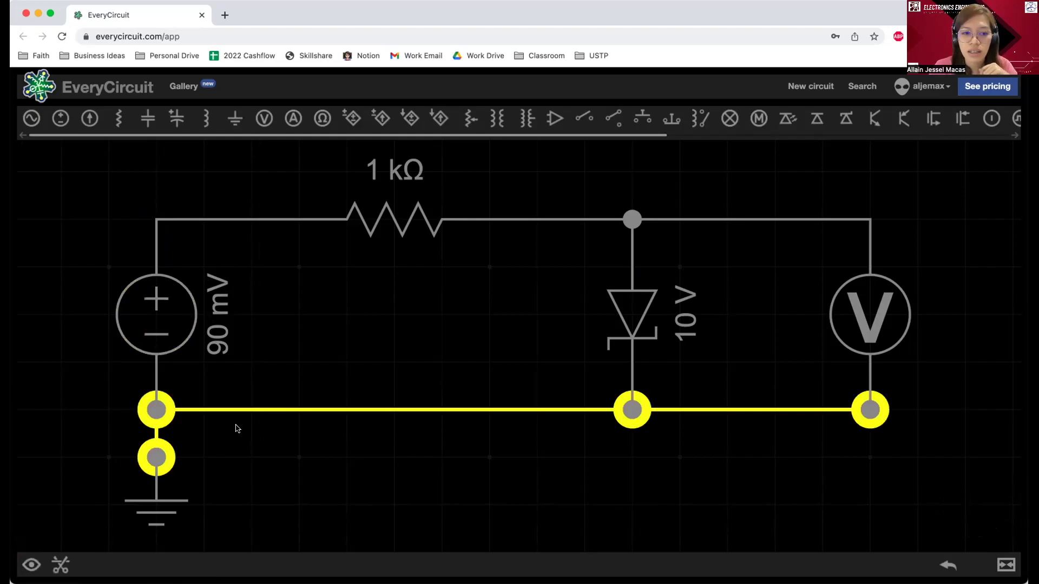
left_click(324, 455)
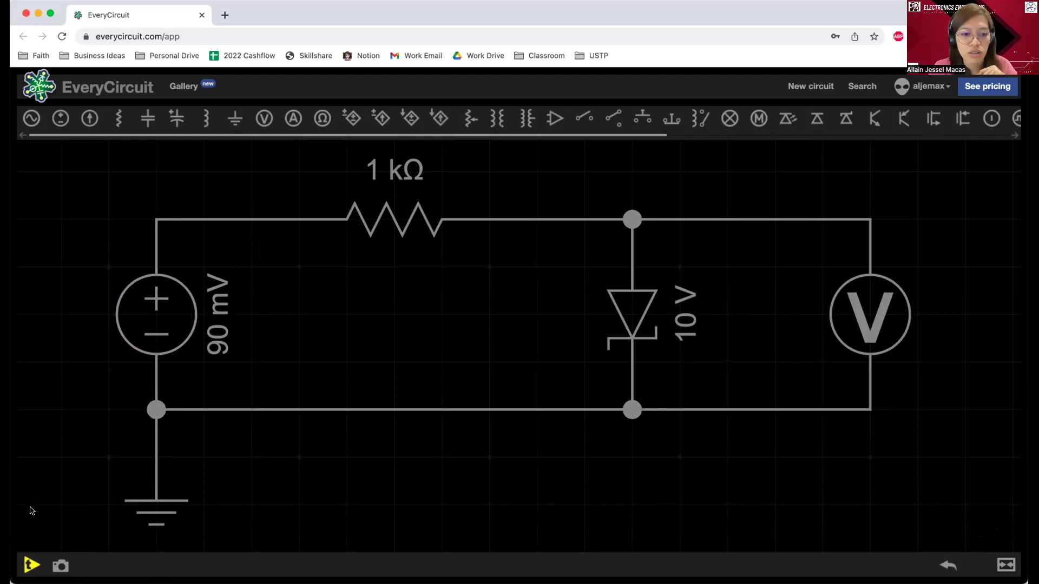
Run the circuit simulation and check the readings at the voltmeter and the Zener diode.
left_click(32, 565)
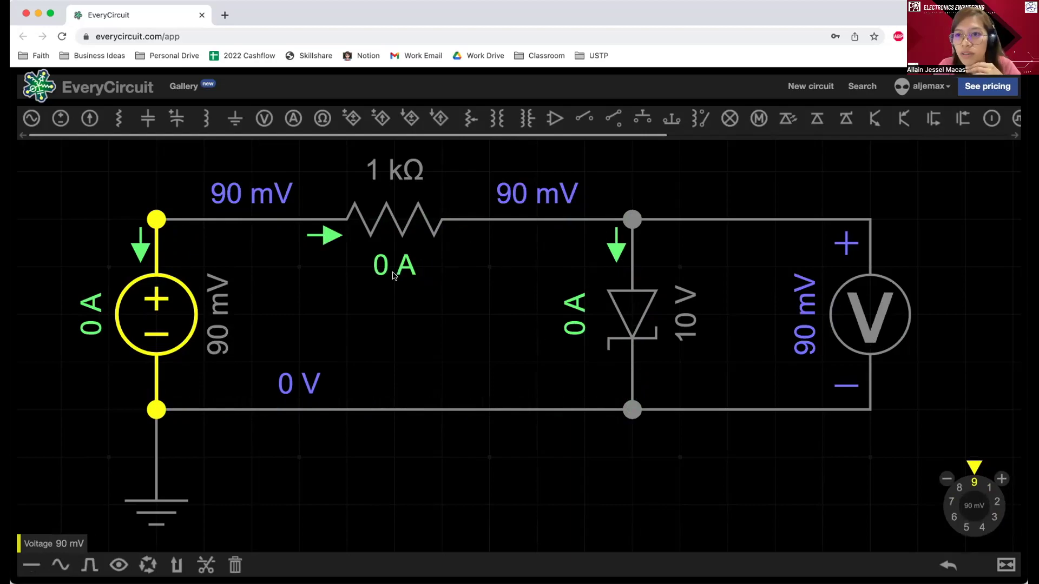
left_click(842, 312)
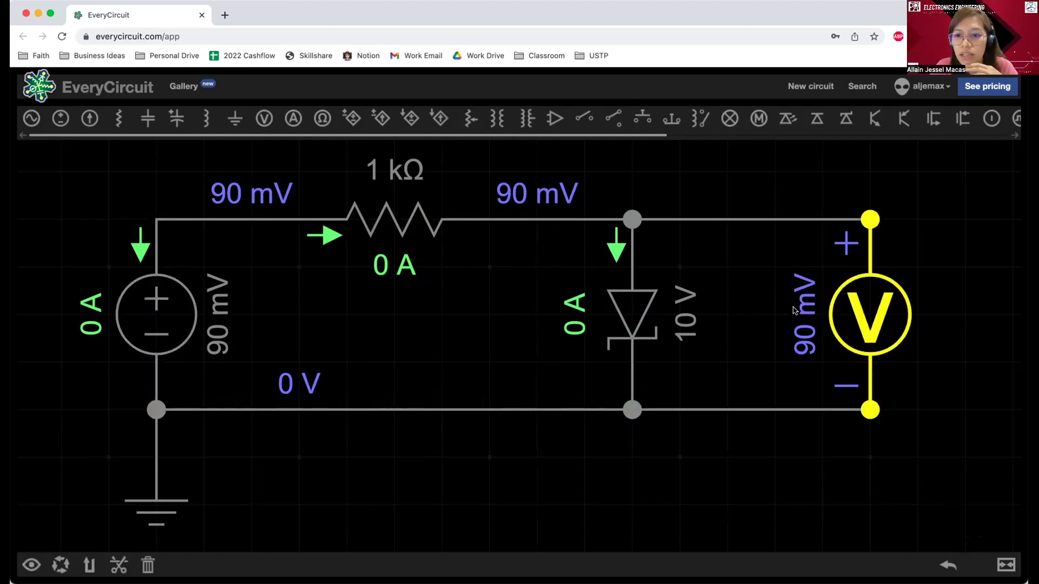
left_click(630, 295)
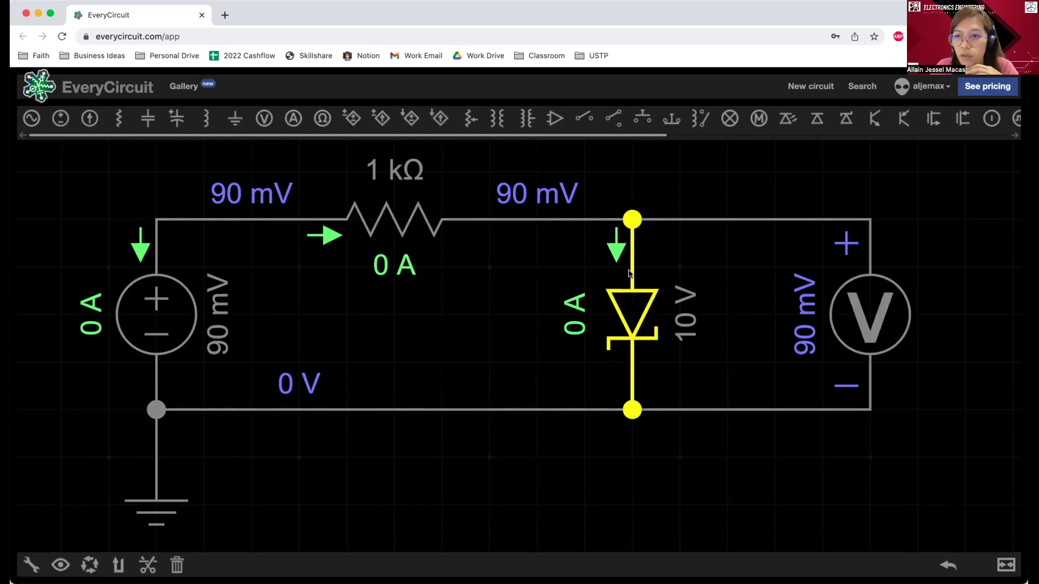
left_click(866, 298)
Set the voltage source to 700 mV and check the voltmeter reading across the Zener diode.
left_click(160, 306)
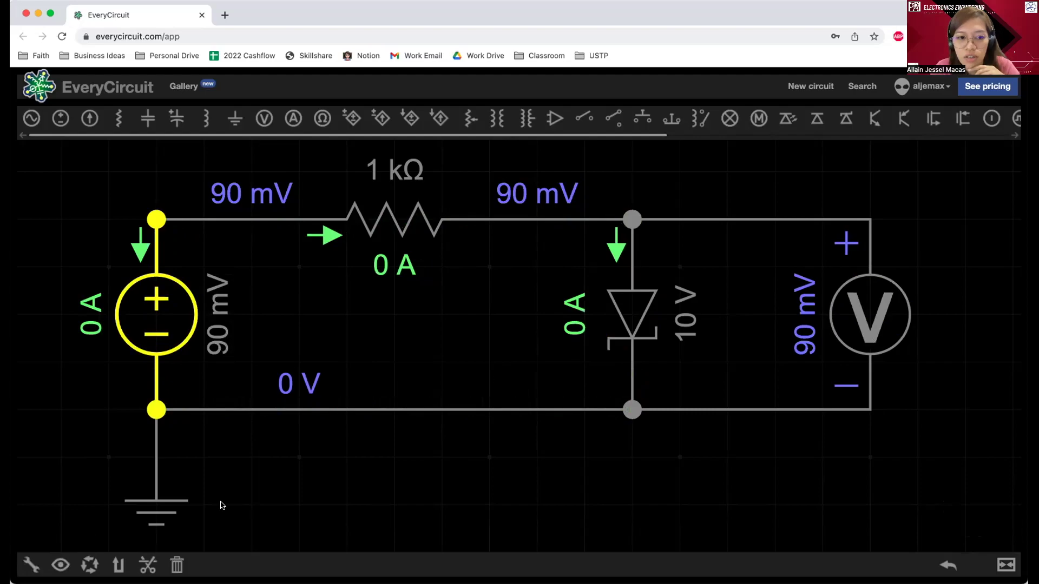
left_click(32, 564)
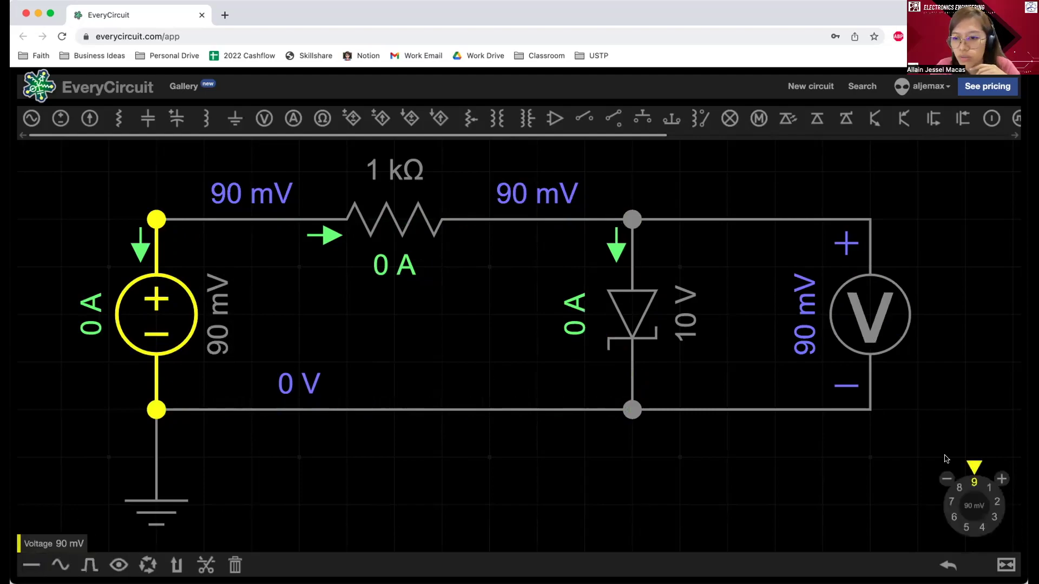
left_click_drag(976, 466, 900, 490)
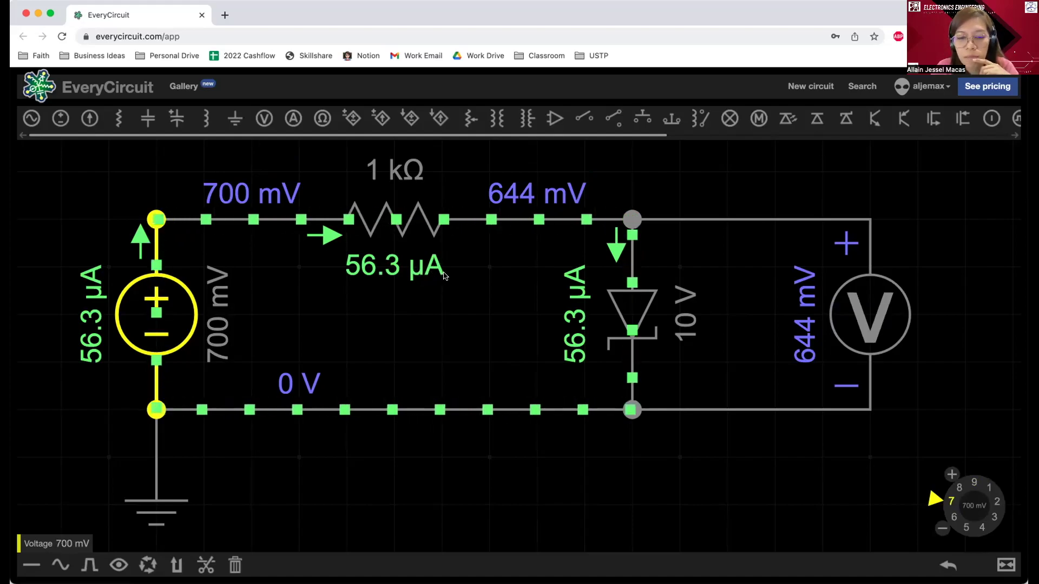
left_click(860, 327)
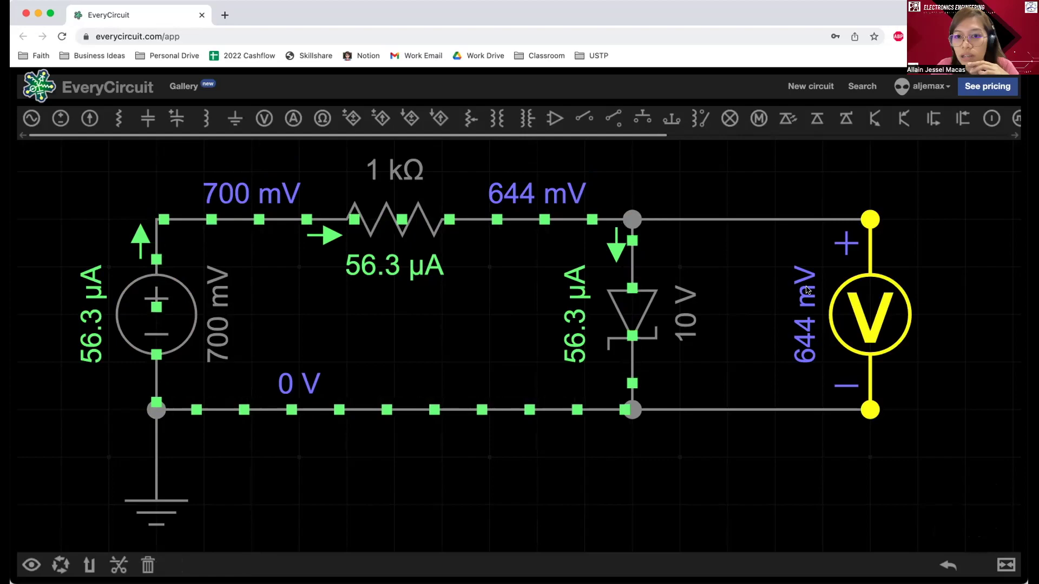
Set the voltage source to 3 V and inspect the readings at the Zener diode, source and voltmeter.
left_click(215, 354)
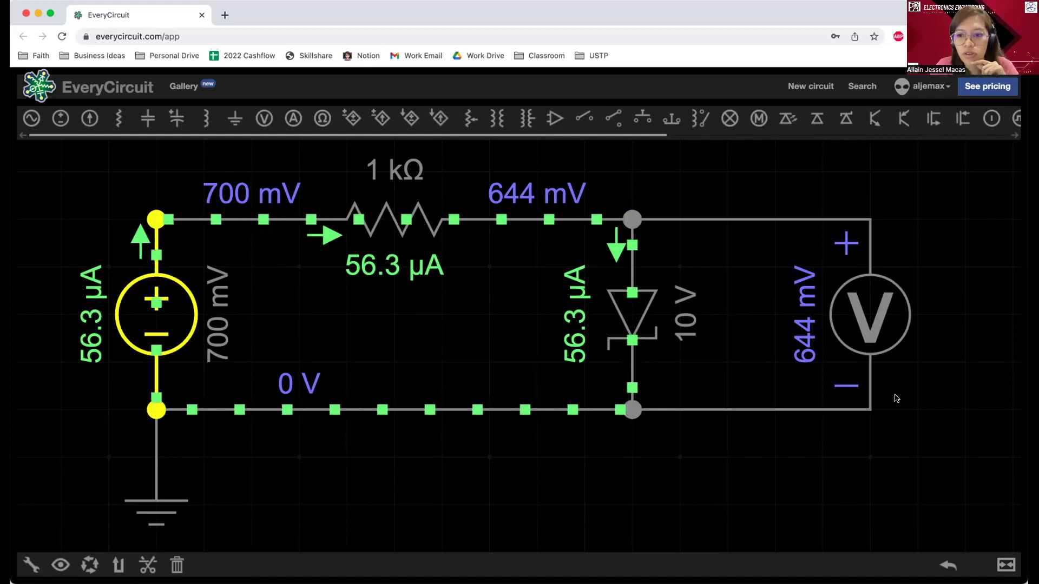
left_click(21, 554)
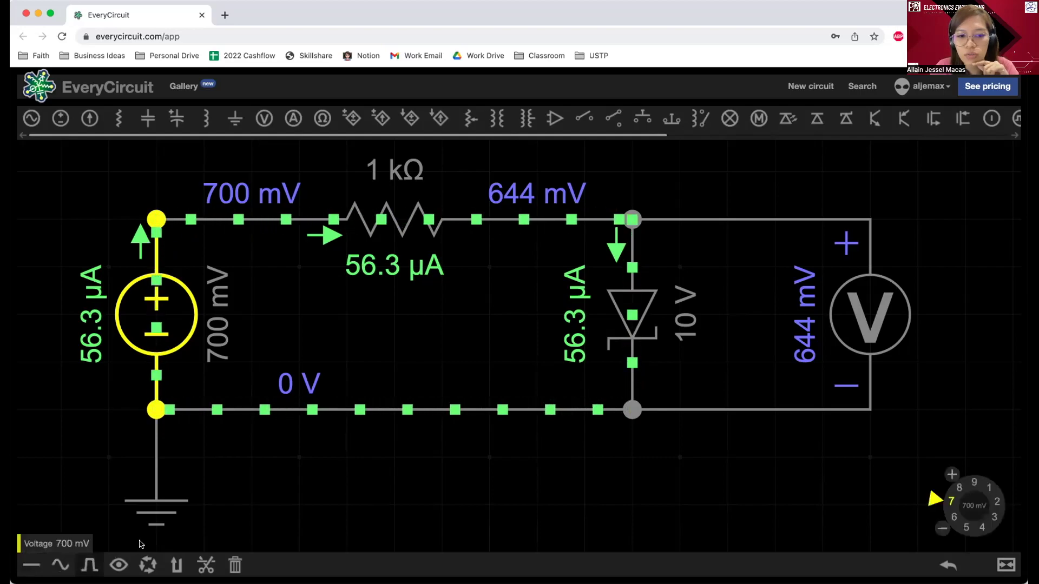
left_click_drag(934, 494, 1010, 527)
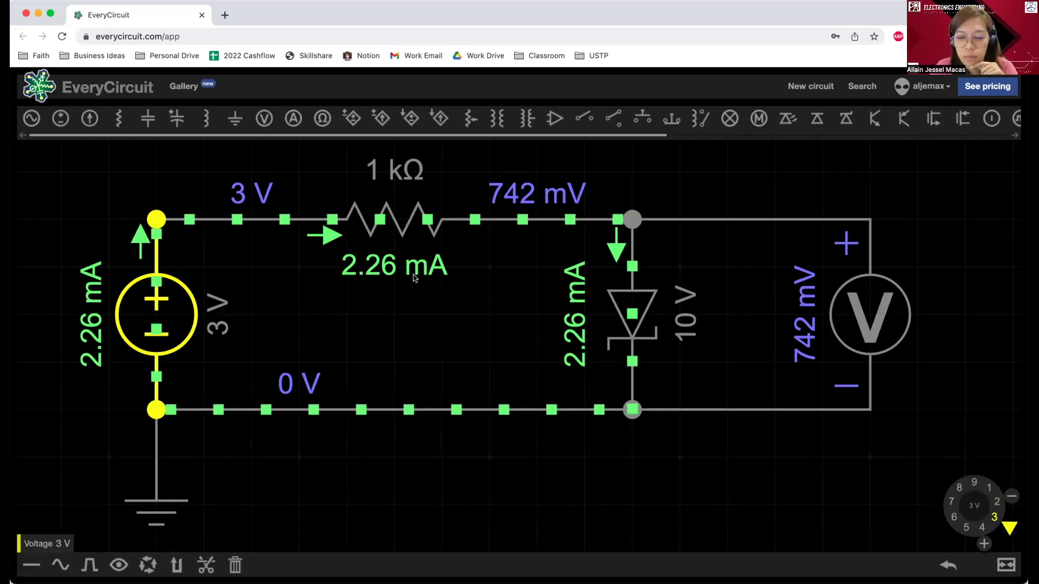
left_click(626, 310)
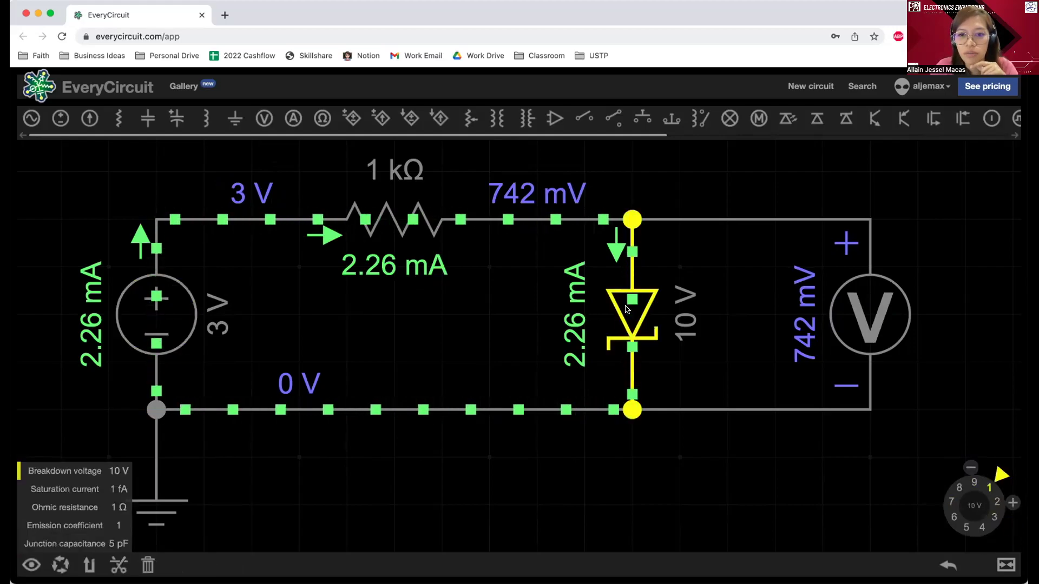
left_click(180, 319)
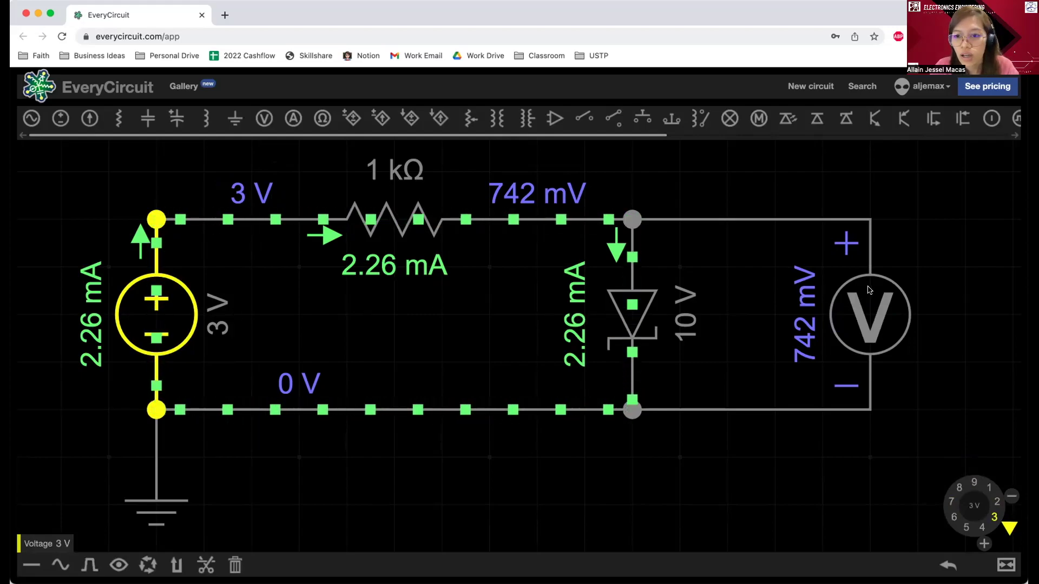
left_click(877, 312)
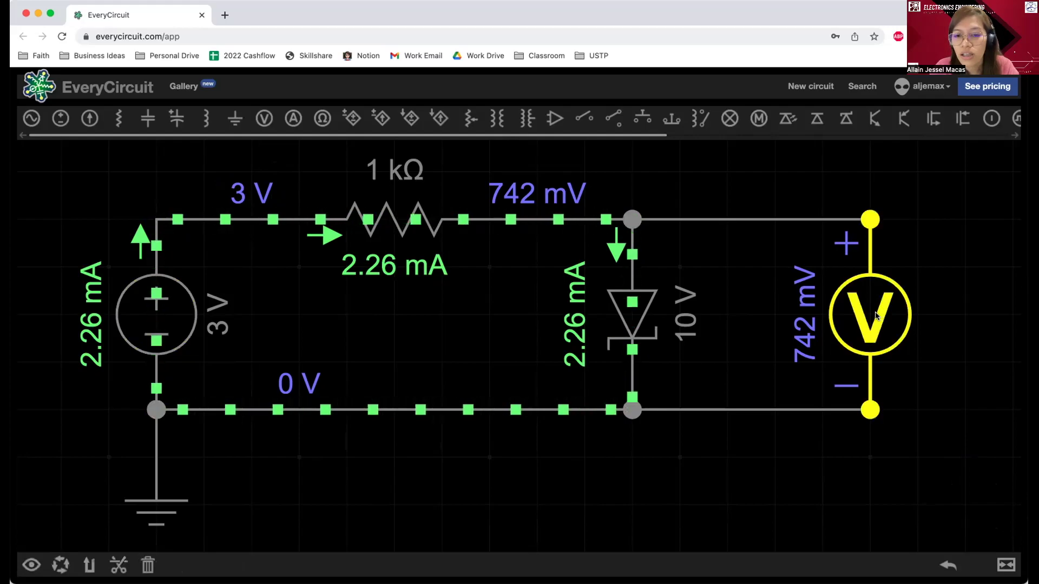
left_click(626, 301)
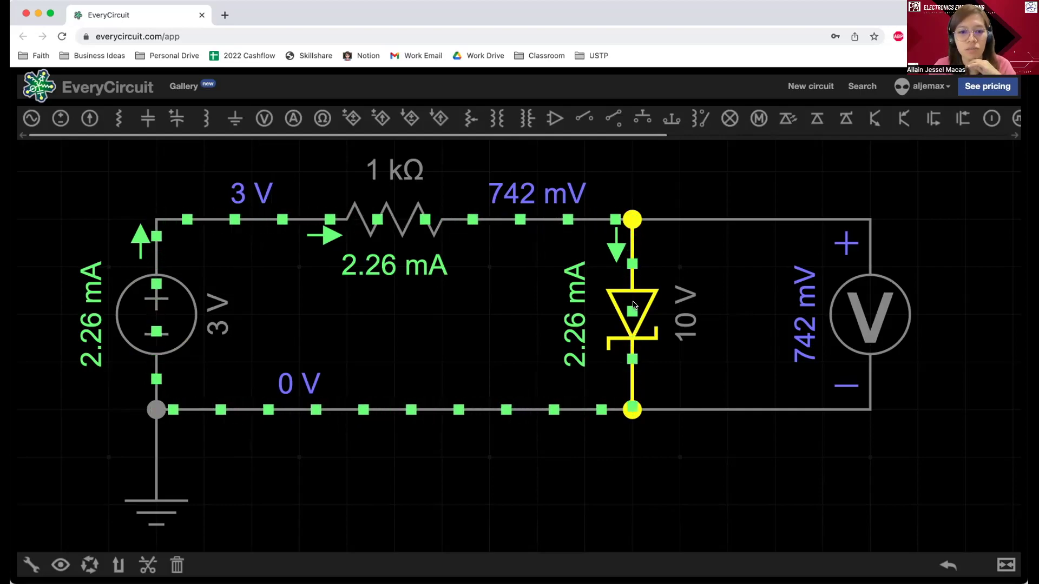
Stop the simulation of the forward-biased circuit and clear its readings from the schematic.
left_click(65, 506)
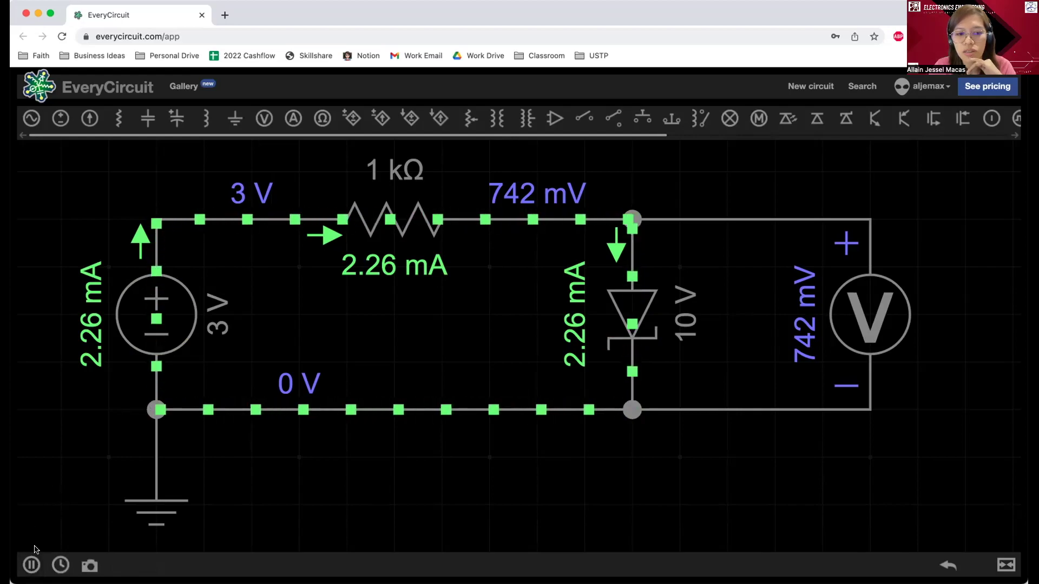
left_click(31, 564)
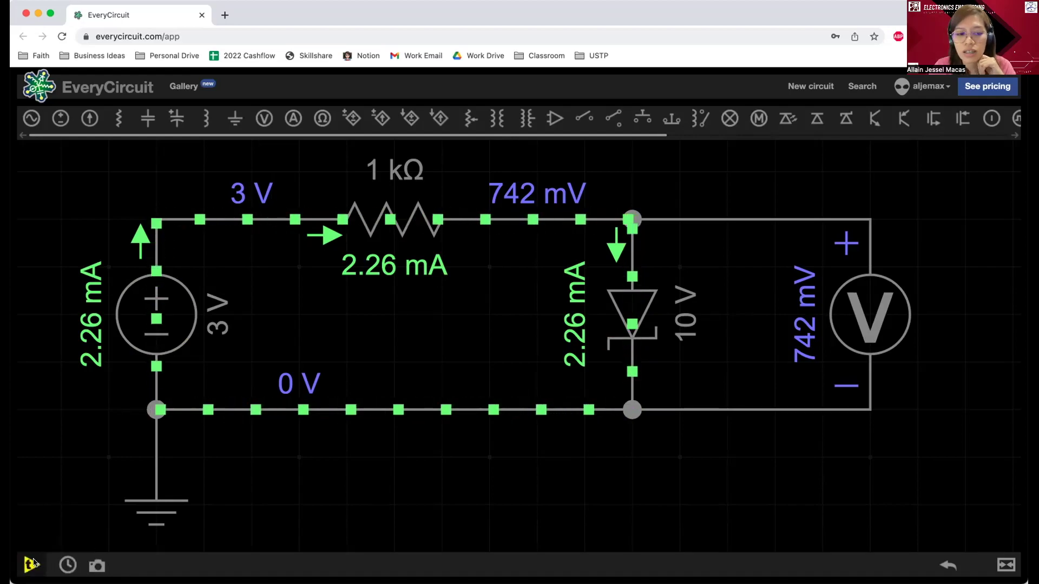
left_click(638, 307)
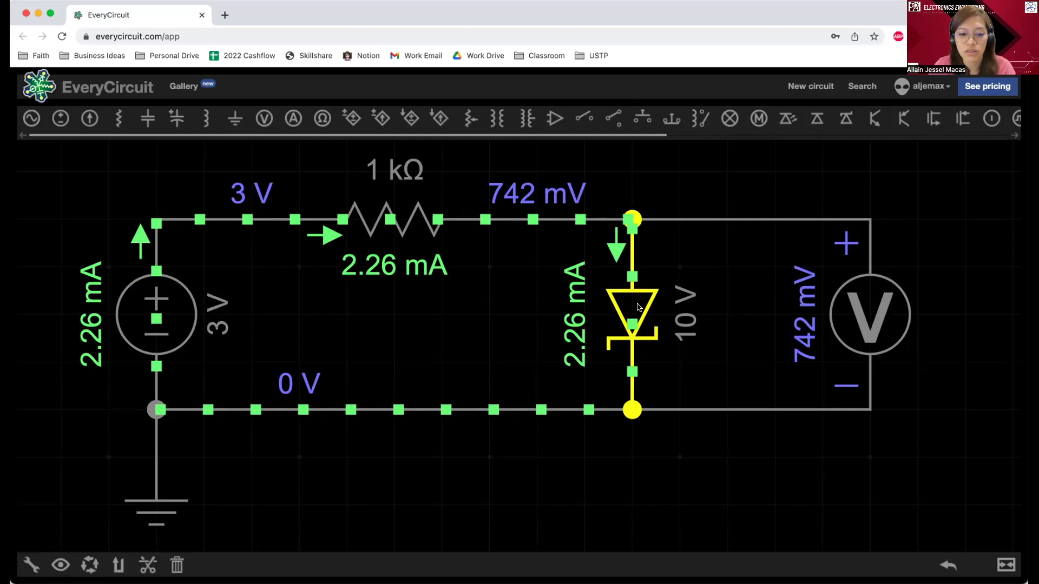
left_click(49, 522)
left_click(60, 565)
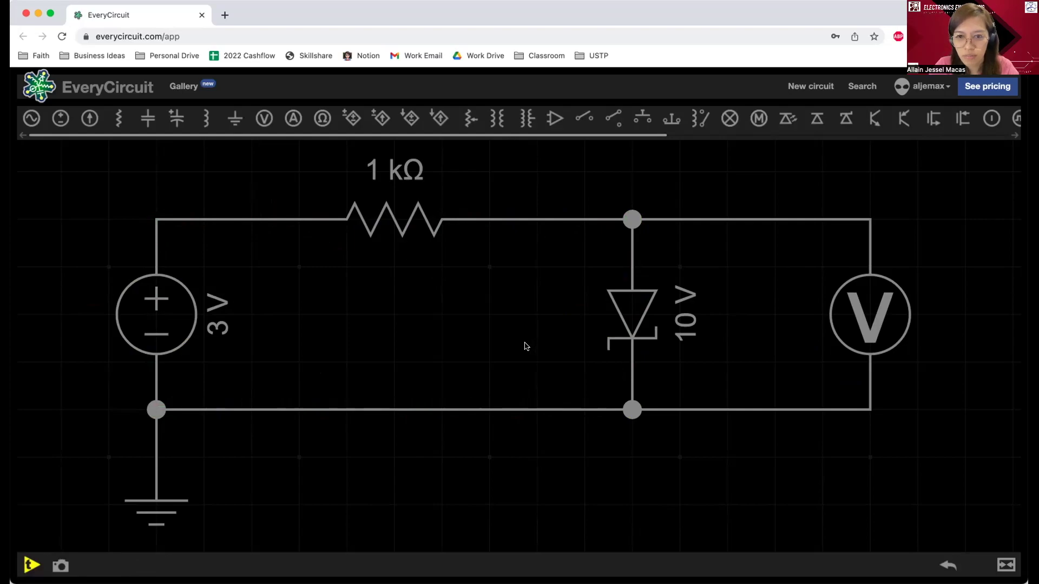
Delete the wires joining the Zener diode's upper and lower terminals to the rest of the circuit.
left_click(604, 222)
key("Delete")
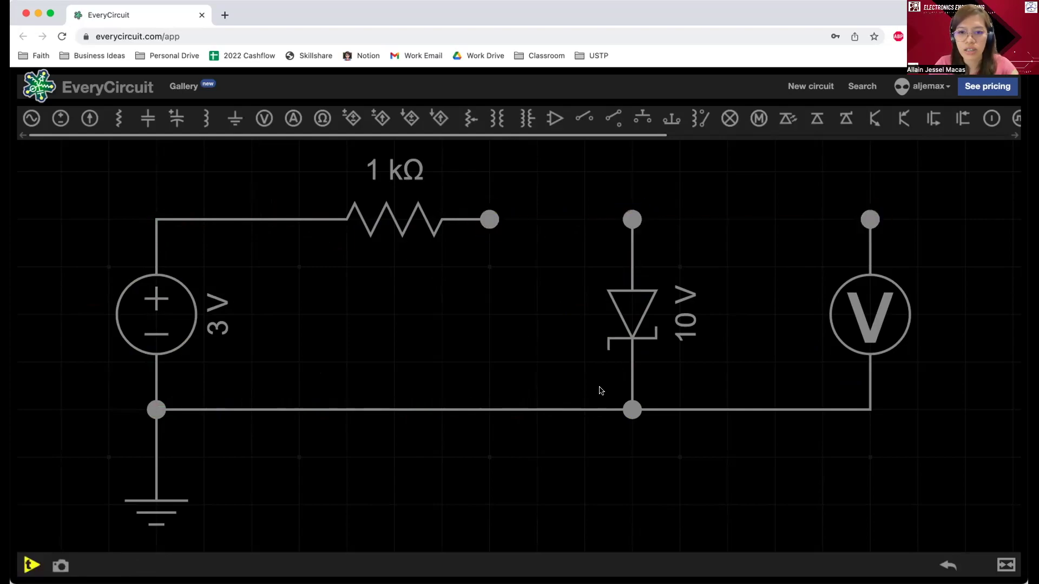
left_click(612, 409)
key("Delete")
Flip the Zener diode vertically so its cathode faces the upper terminal.
left_click(638, 315)
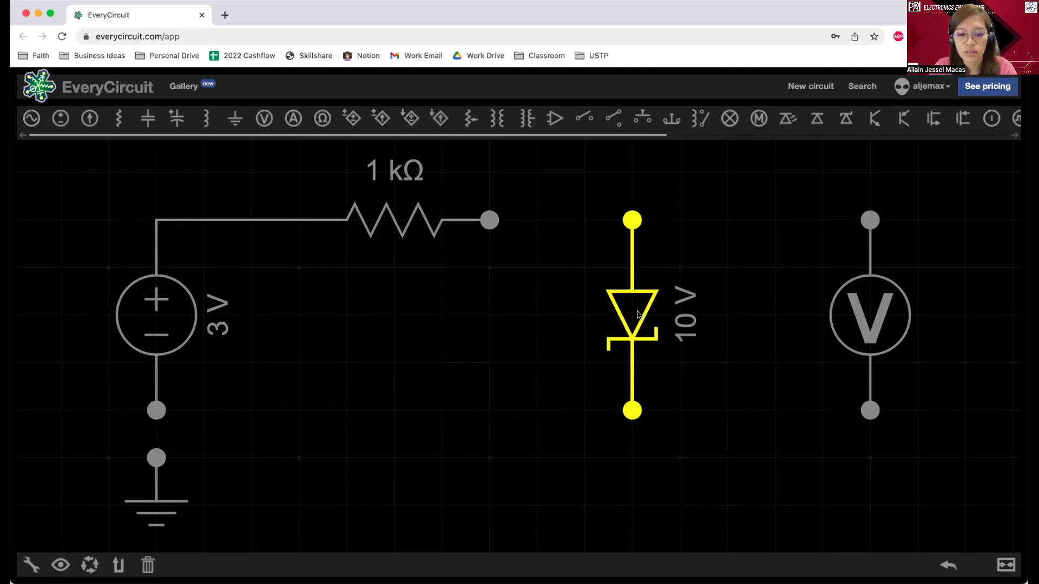
left_click(638, 315)
left_click(637, 315)
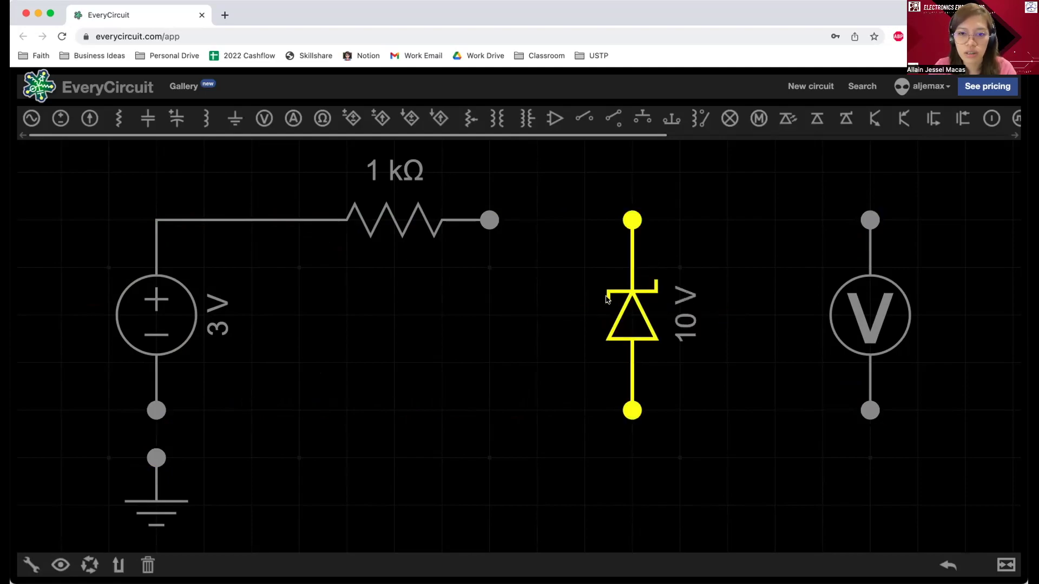
left_click(588, 251)
Wire the resistor's free end to the Zener diode's upper terminal and on to the voltmeter's positive terminal.
left_click(489, 220)
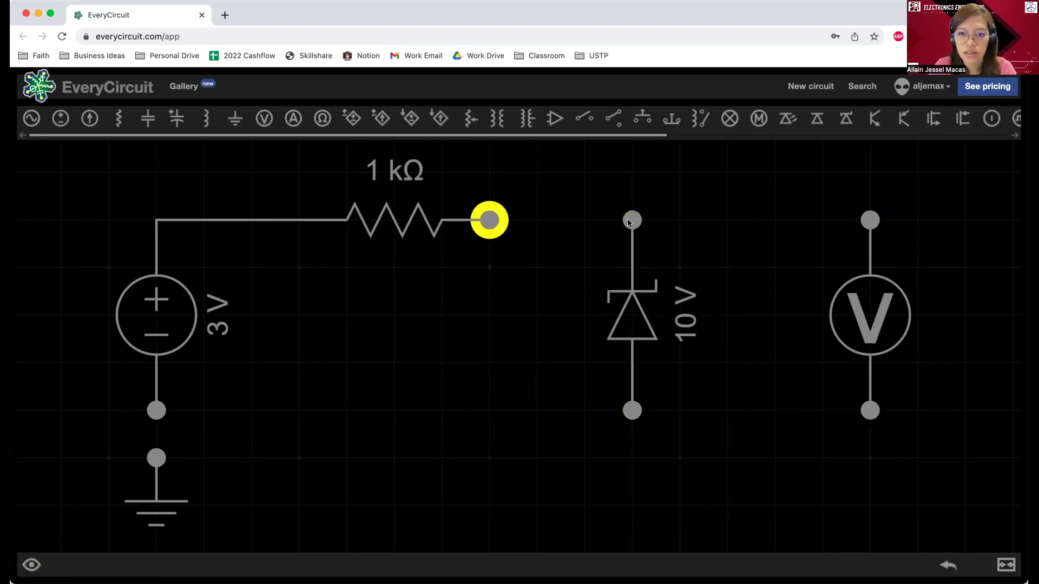
left_click(632, 220)
left_click(870, 220)
left_click(632, 220)
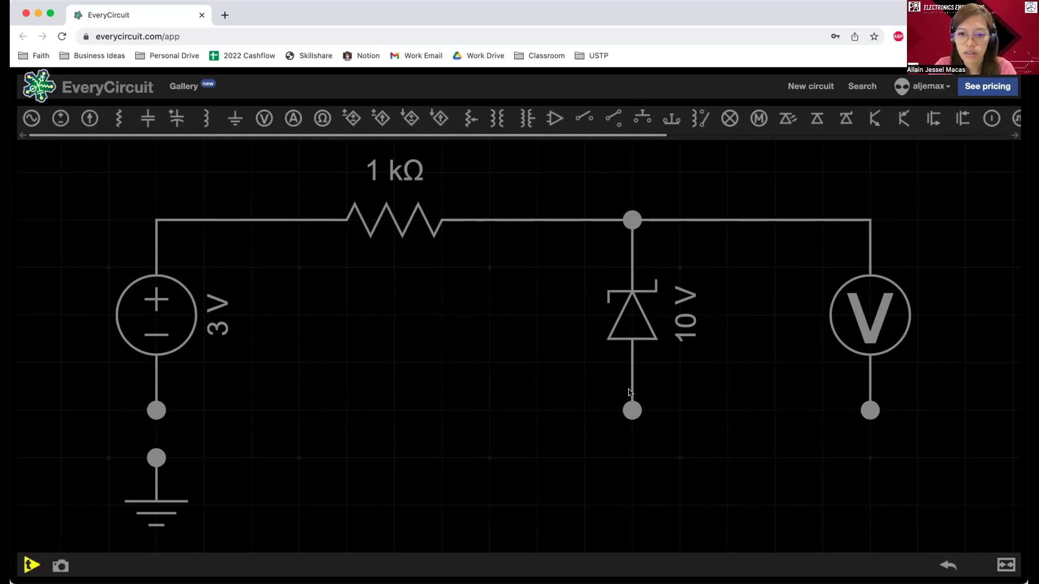
Wire the Zener diode's lower terminal to the voltmeter's negative terminal, the source's negative terminal and the ground.
left_click(632, 410)
left_click(870, 411)
left_click(156, 411)
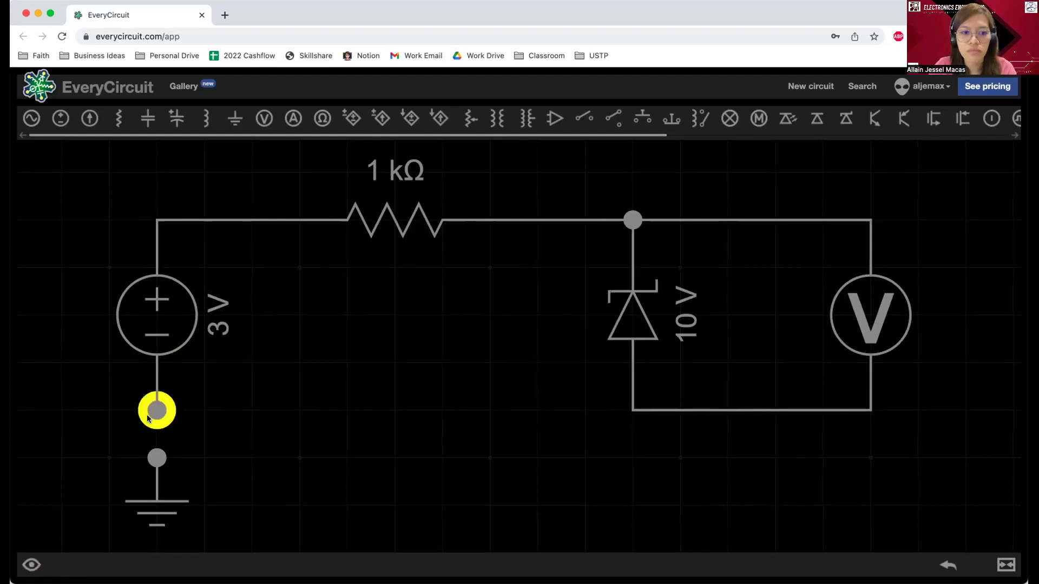
left_click(156, 458)
left_click(156, 411)
left_click(632, 409)
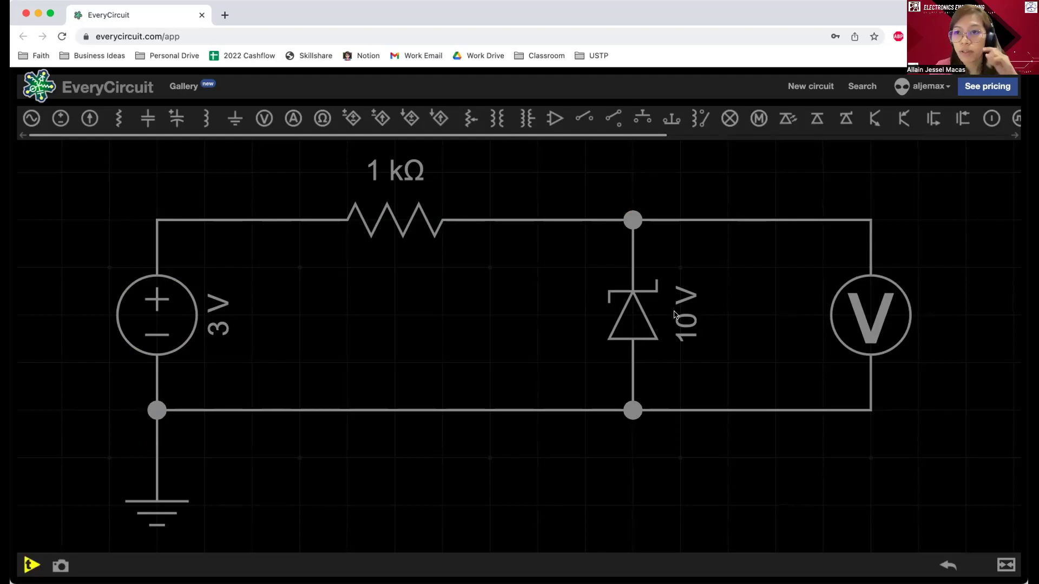
Examine the flipped Zener diode's polarity and rating against the voltage source's polarity and value.
left_click(632, 290)
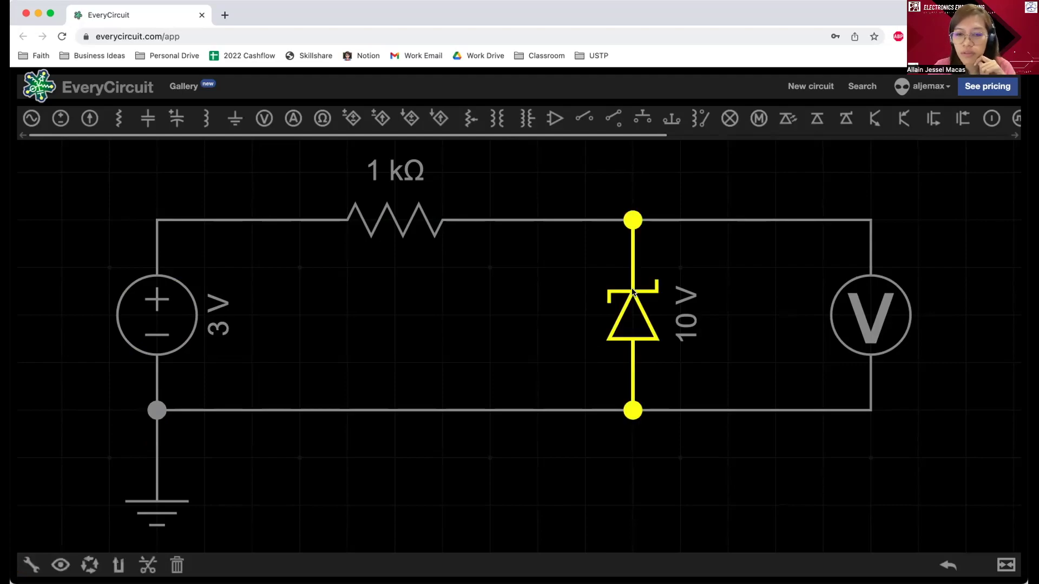
left_click(154, 305)
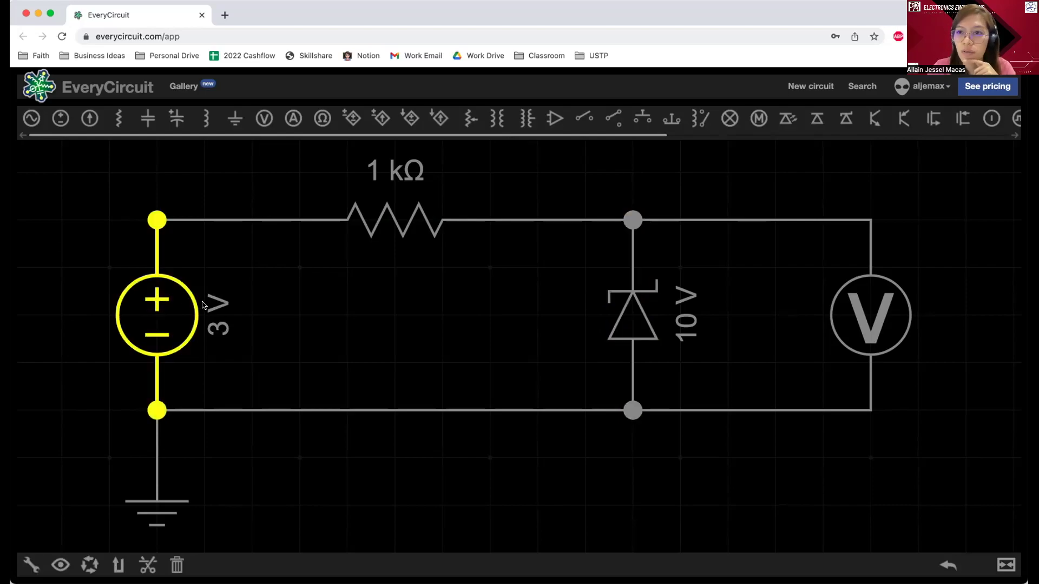
left_click(283, 307)
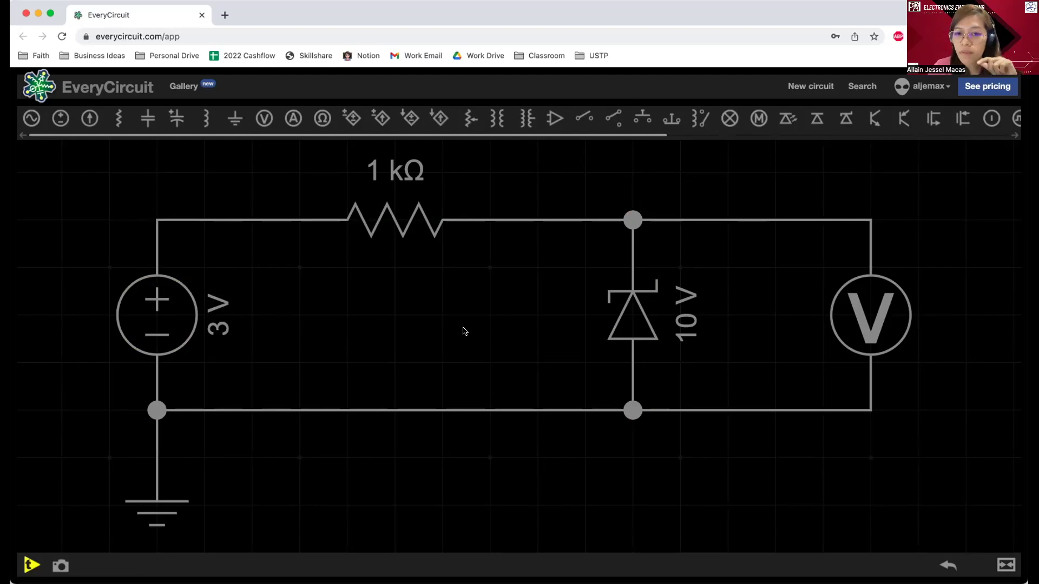
left_click(181, 327)
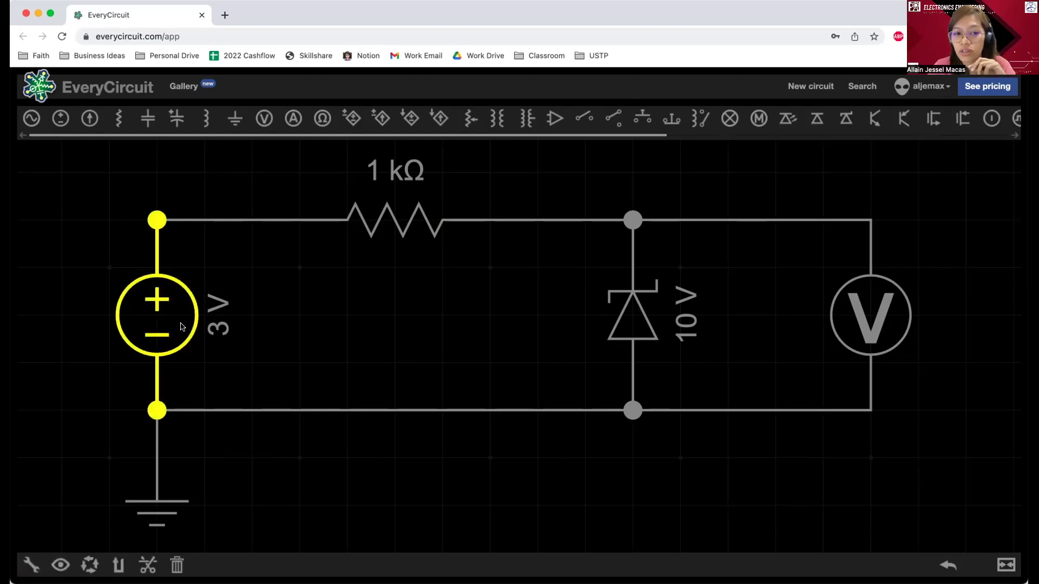
left_click(685, 324)
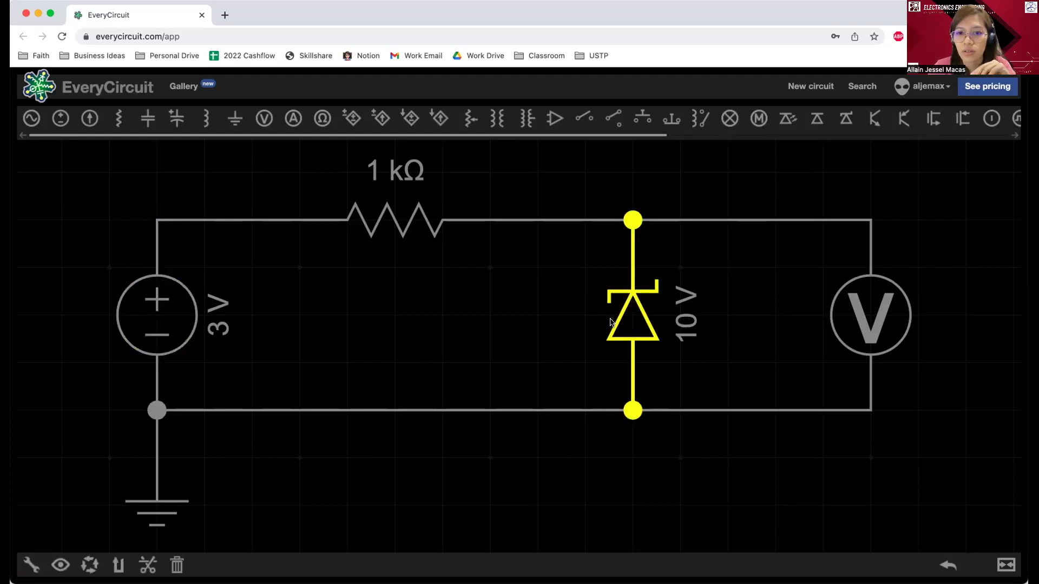
left_click(187, 312)
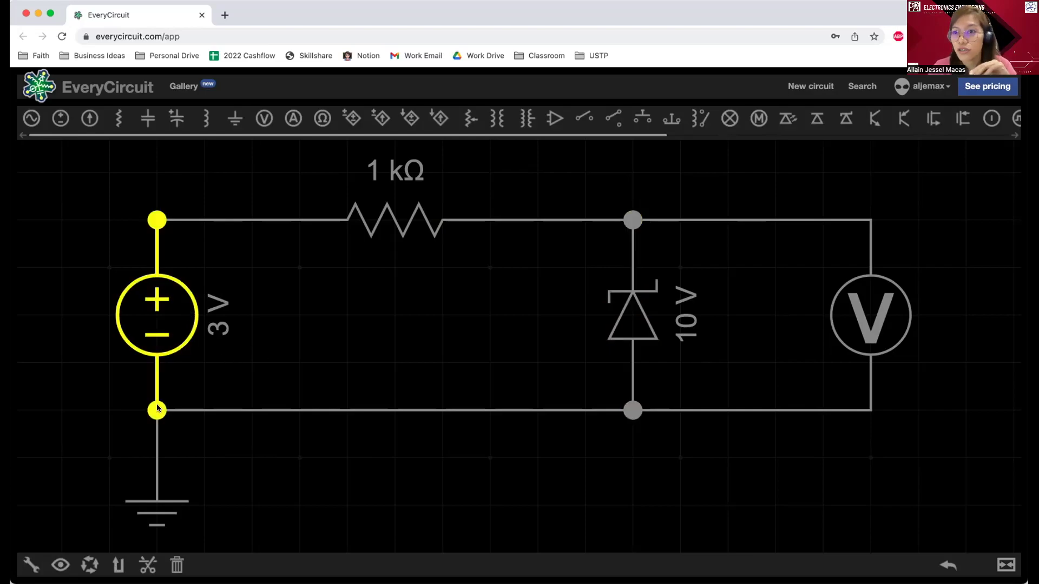
left_click(107, 411)
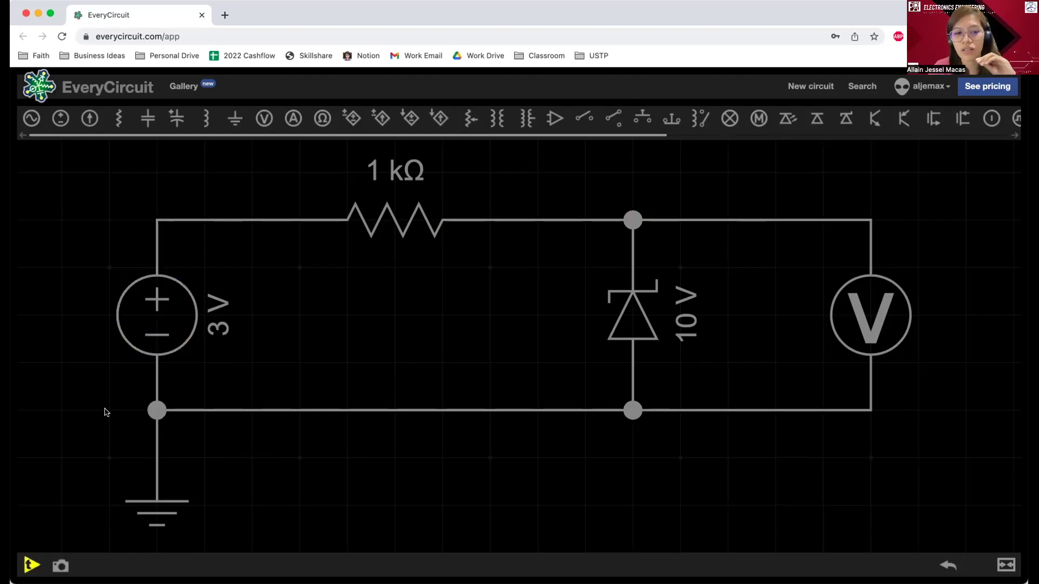
Run the reverse-biased circuit simulation with the voltage source set to 5 V and compare the source with the voltmeter.
left_click(32, 564)
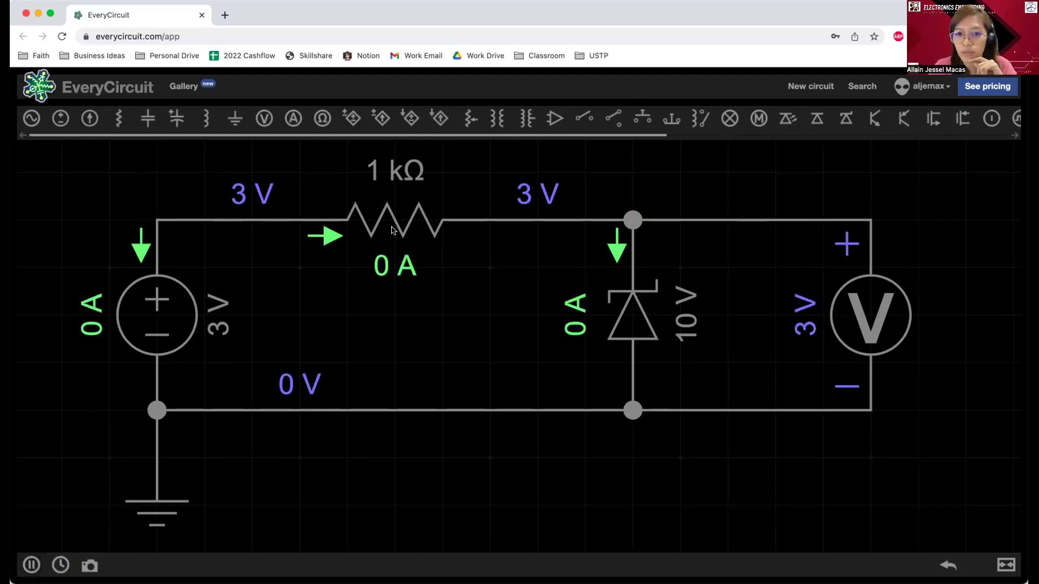
left_click(163, 323)
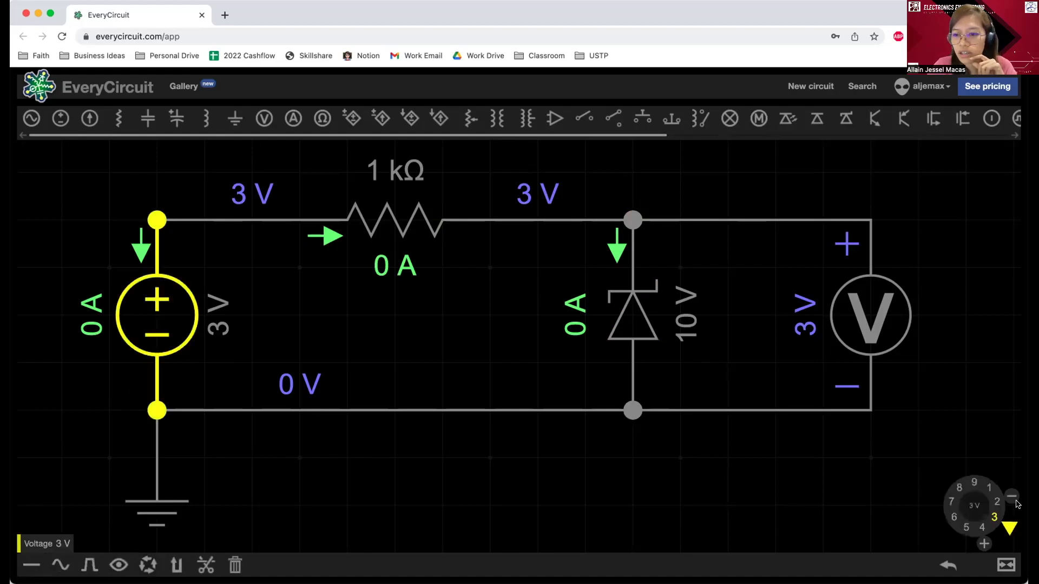
left_click_drag(1009, 529, 956, 542)
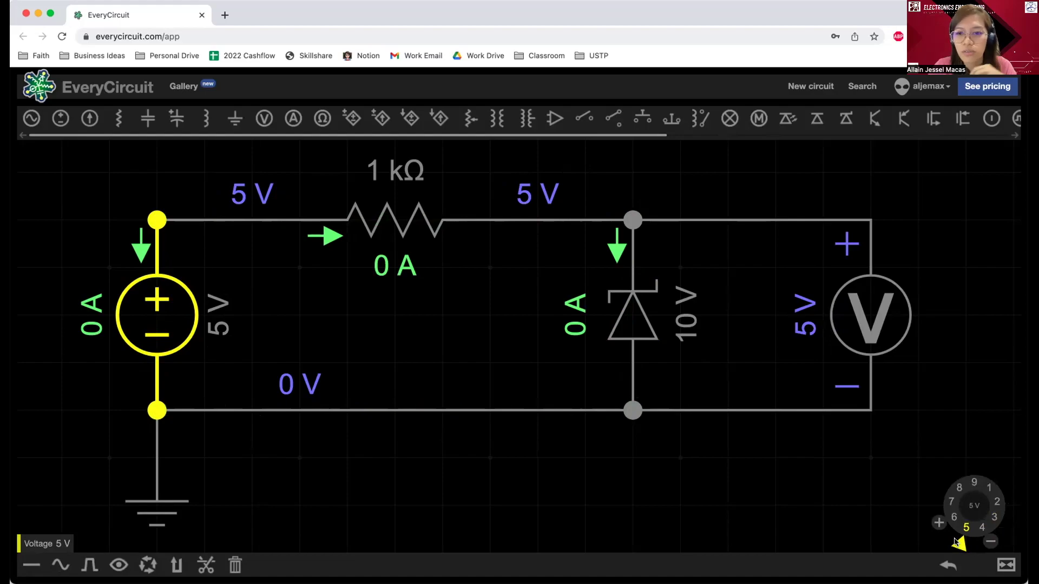
left_click(869, 317)
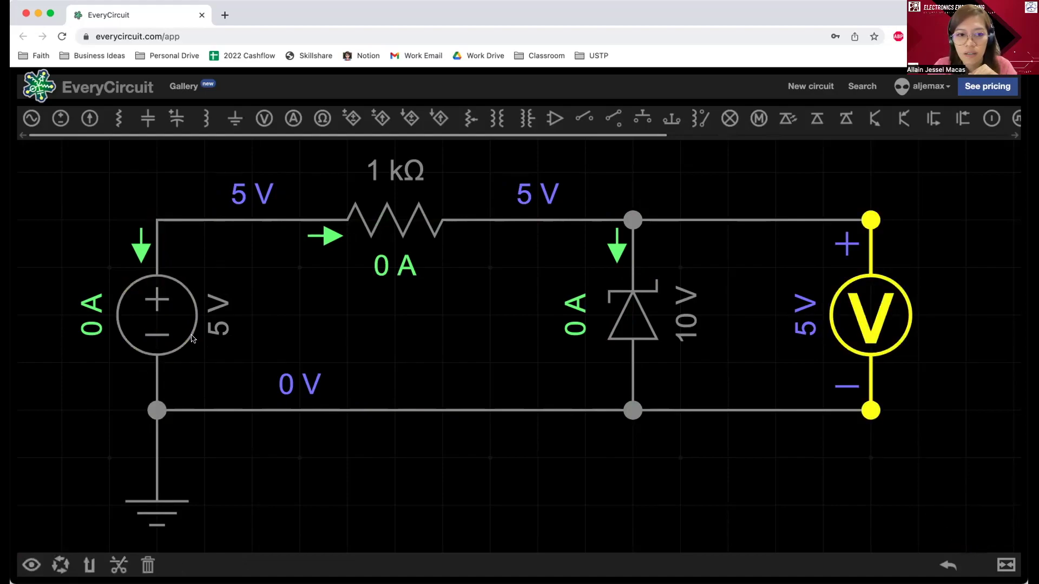
left_click(175, 320)
left_click(868, 322)
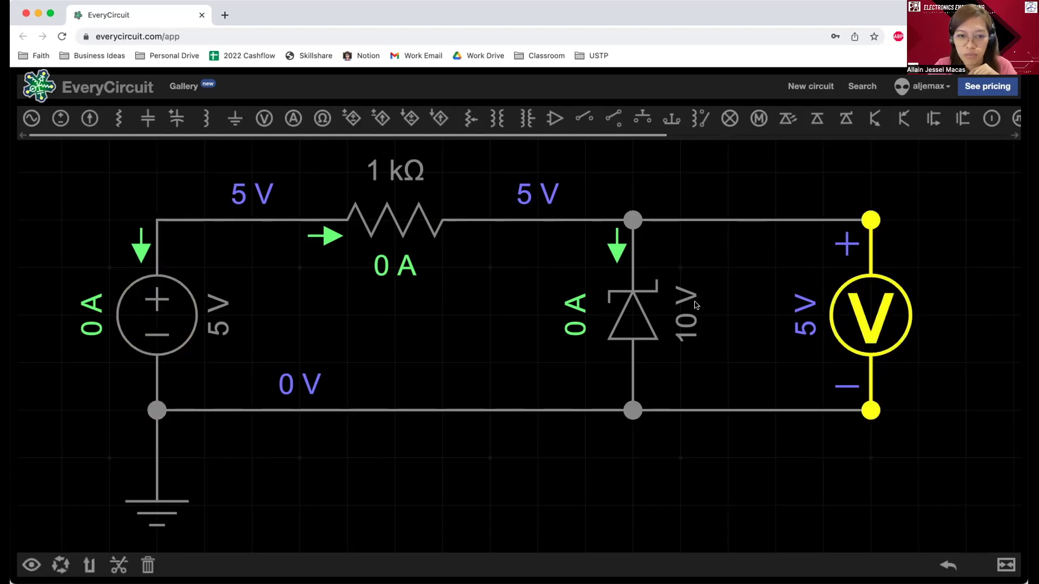
Raise the voltage source through 8 V and 10 V to 20 V and check the voltmeter and Zener diode readings.
left_click(173, 309)
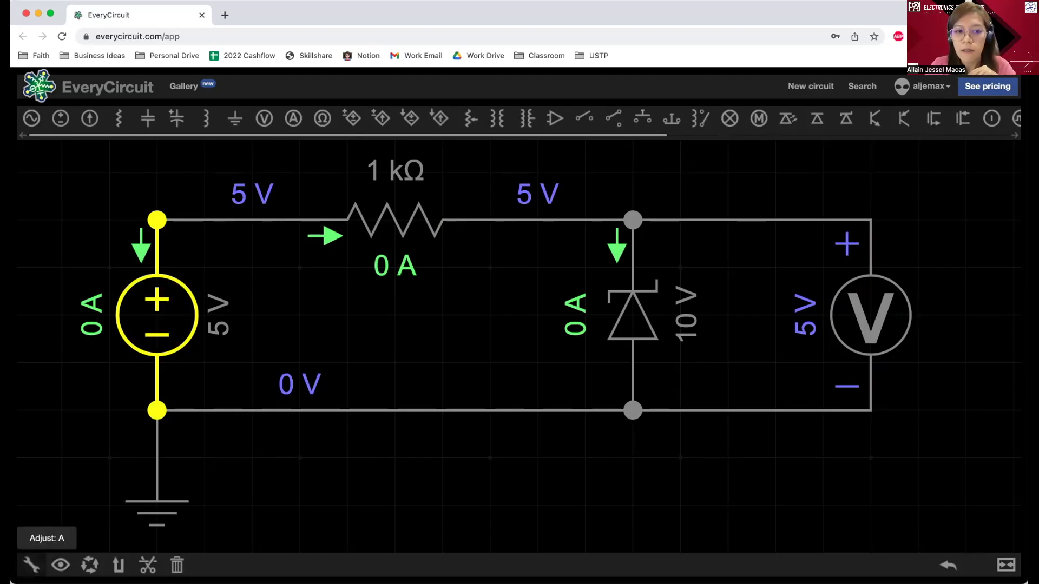
left_click(31, 565)
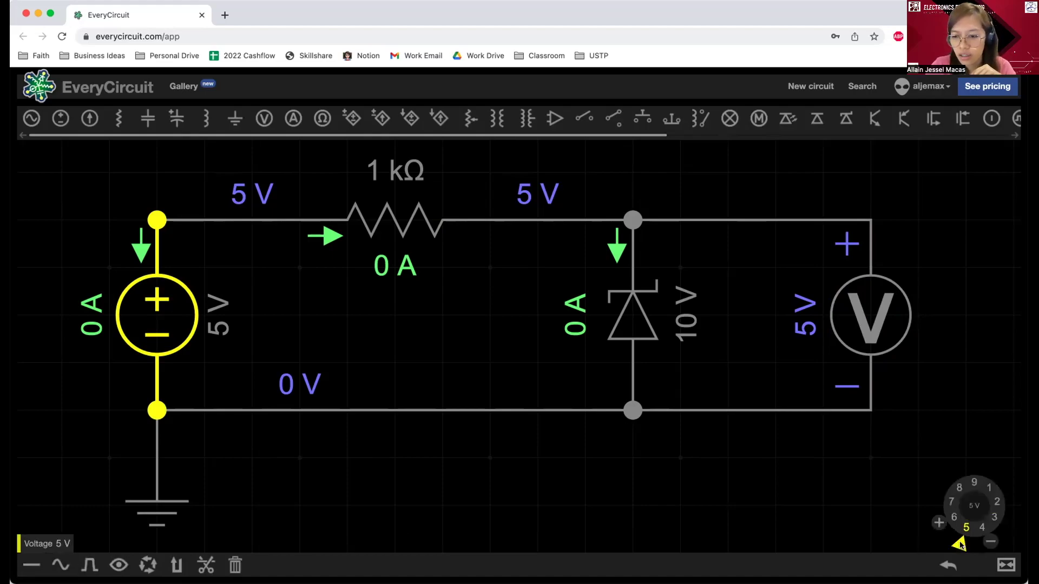
left_click_drag(958, 545, 920, 457)
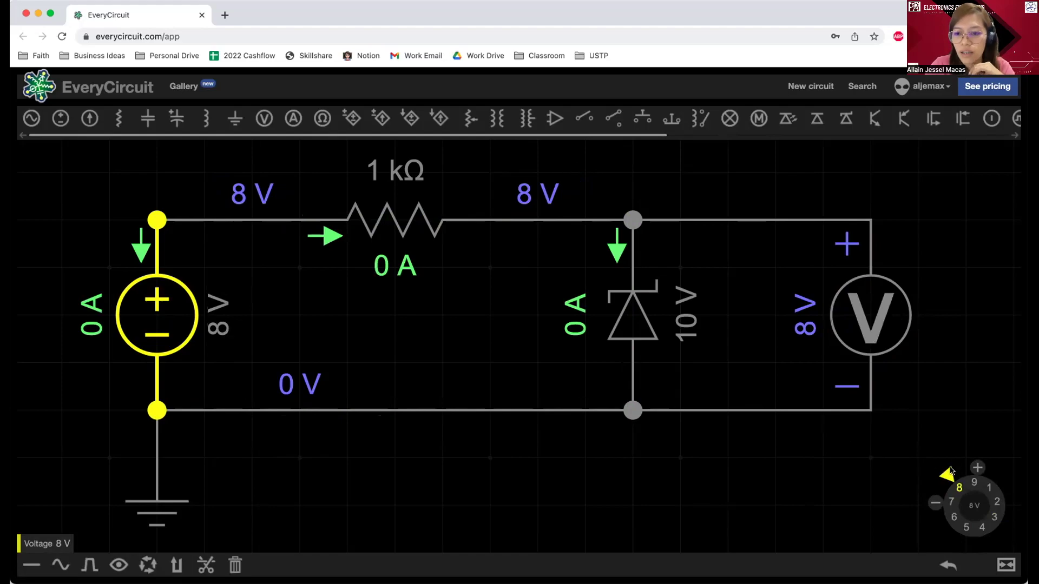
left_click_drag(948, 475, 998, 476)
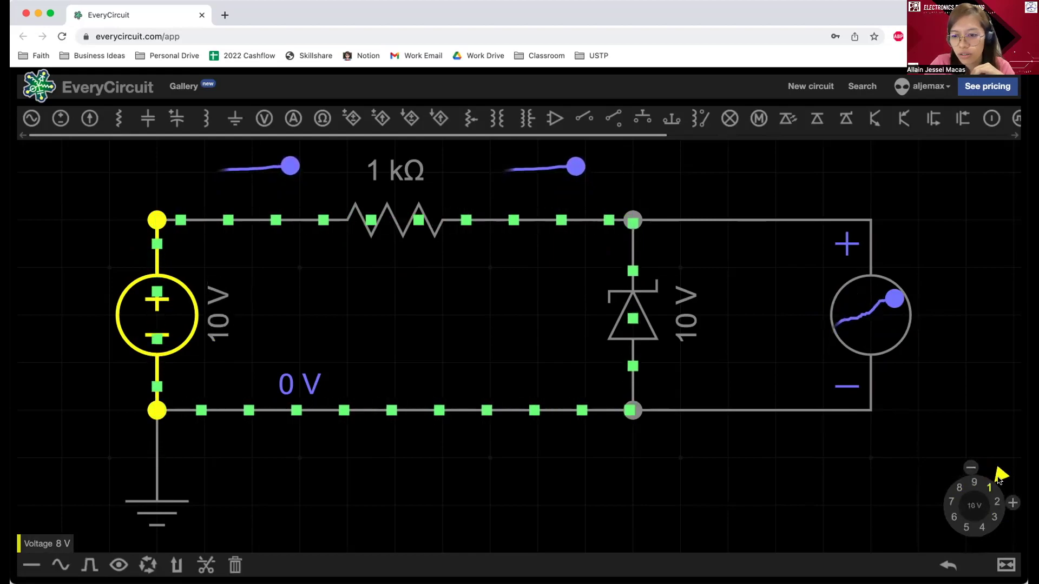
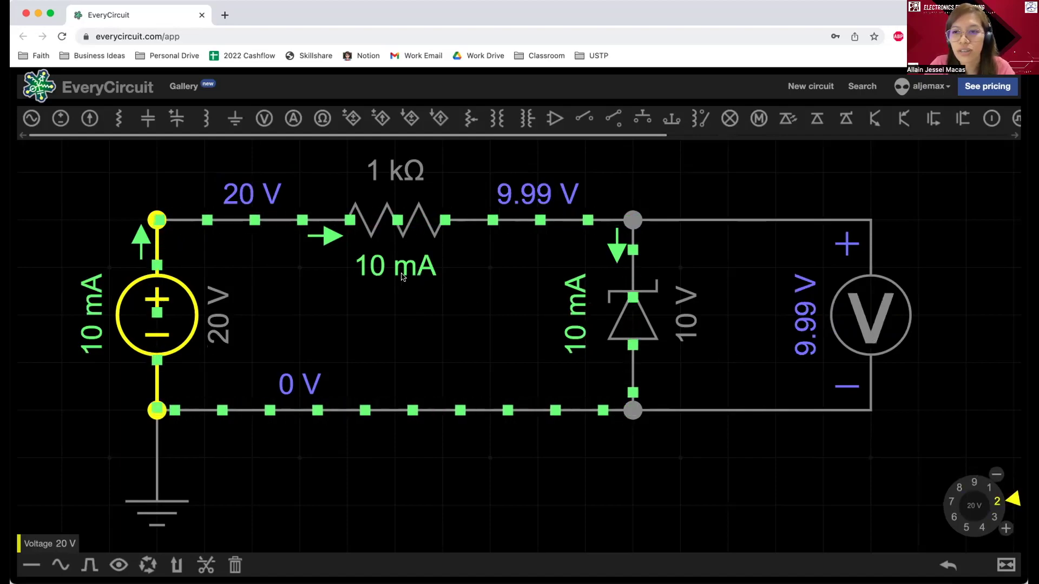
left_click(871, 319)
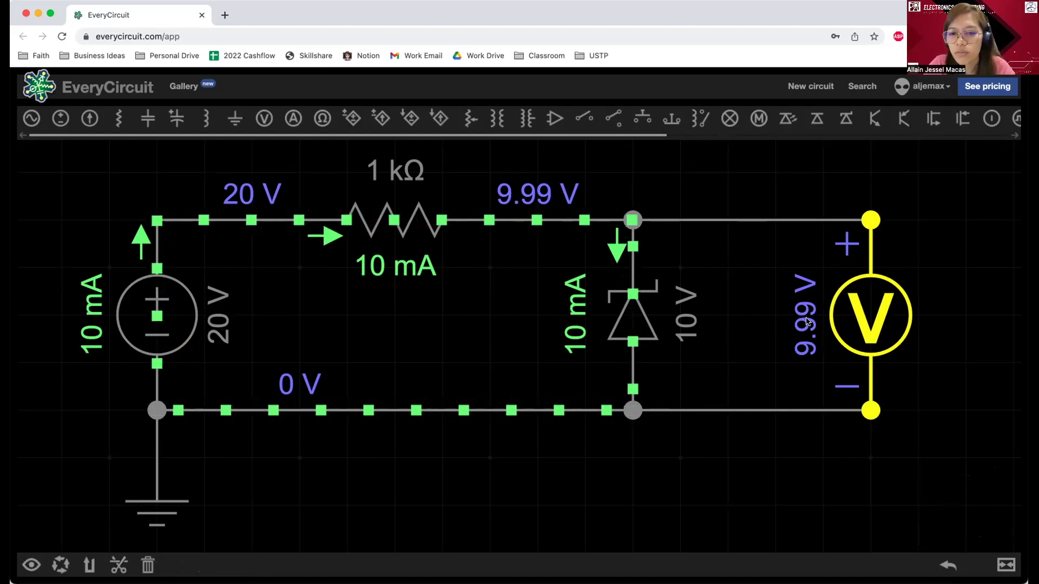
left_click(645, 321)
left_click(684, 324)
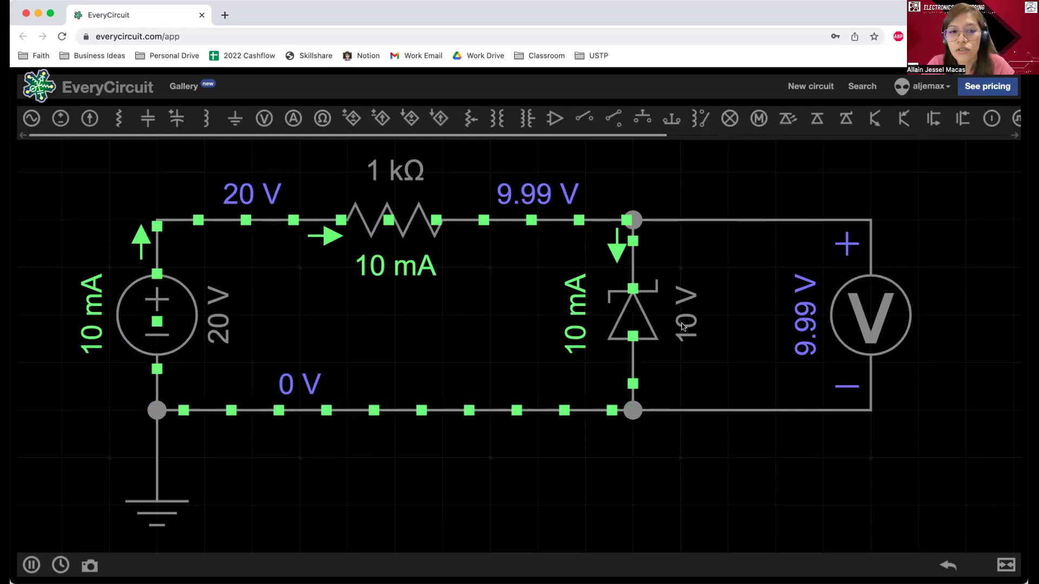
Set the voltage source to 60 V and inspect the readings at the voltmeter and the Zener diode.
left_click(167, 318)
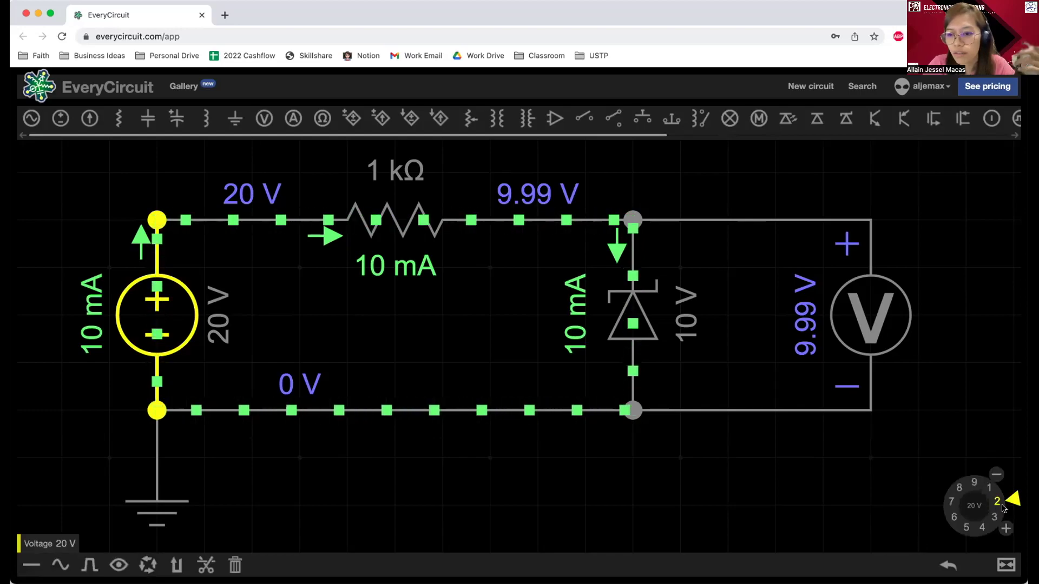
left_click_drag(1008, 503, 948, 520)
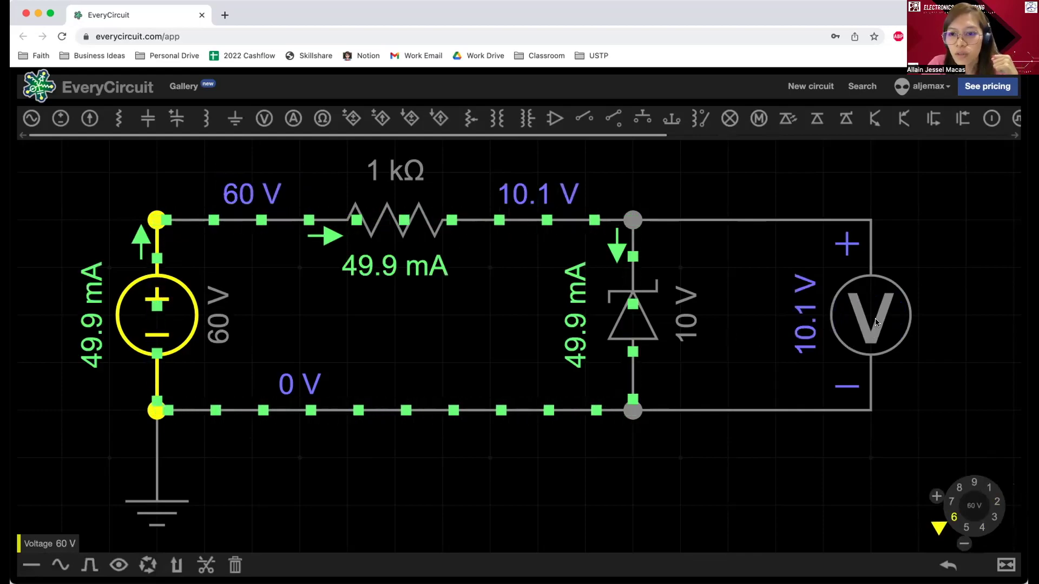
left_click(862, 325)
left_click(632, 315)
left_click(859, 324)
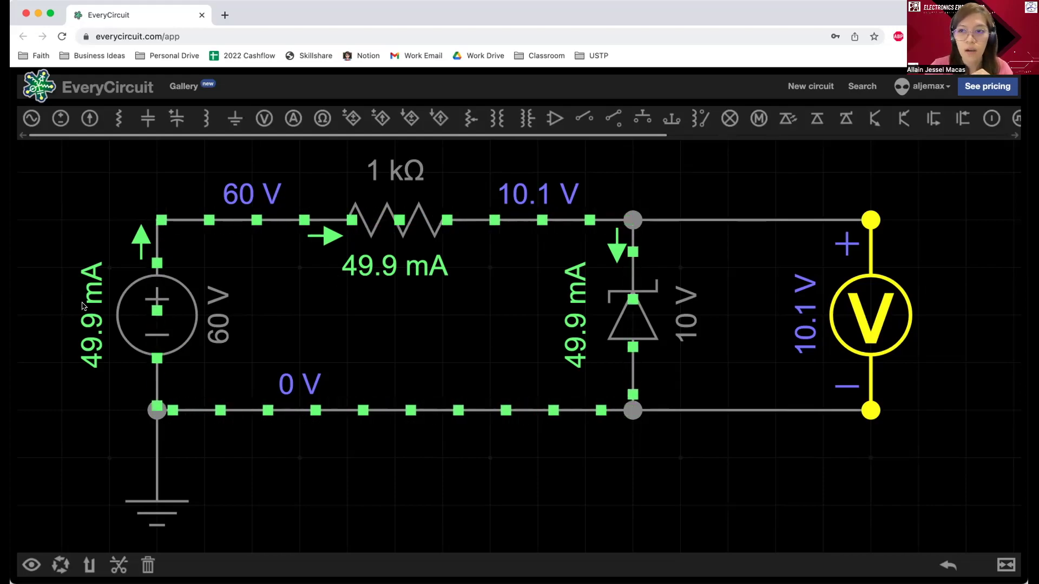
Switch to the presentation slide with the Zener diode voltage-limiting example.
key("super+Tab")
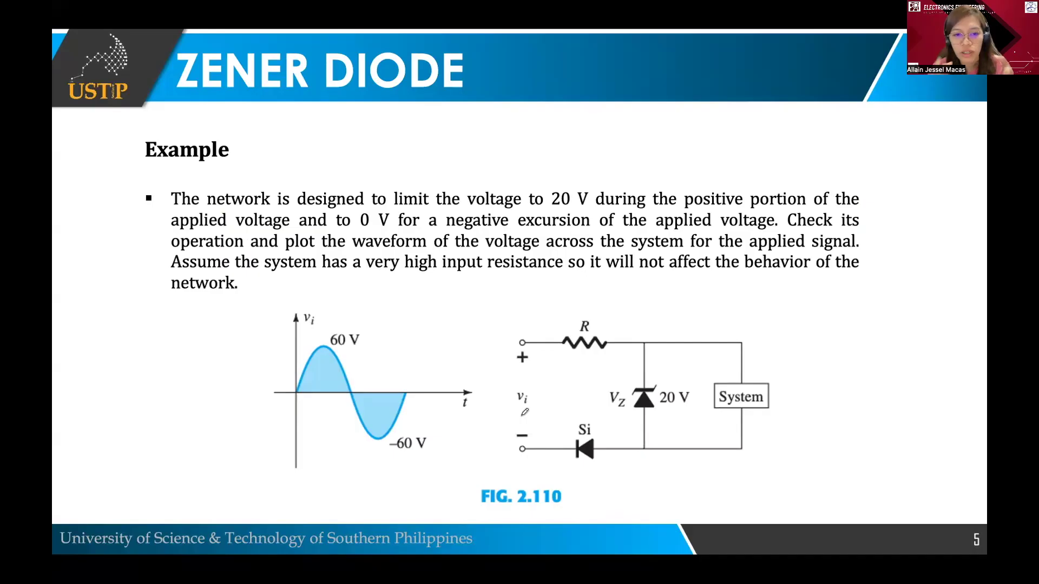